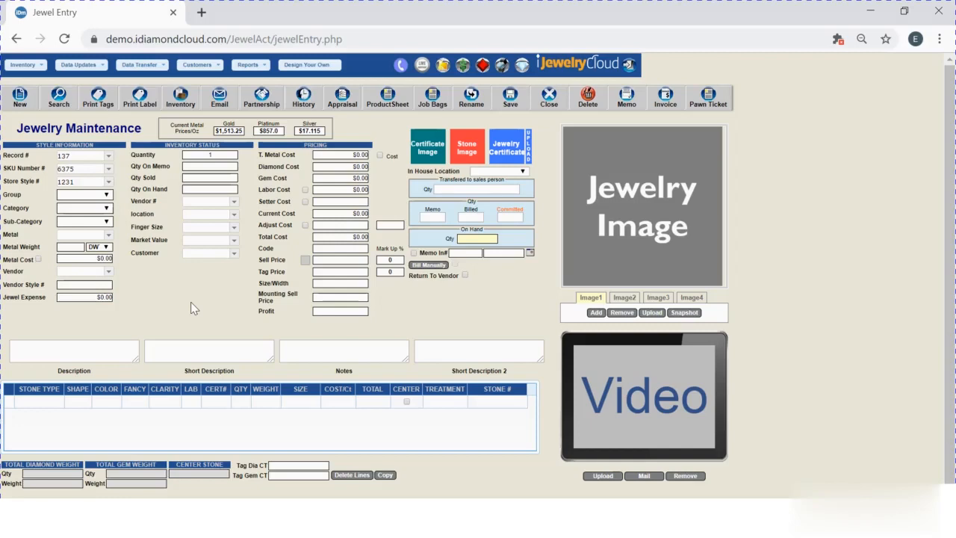
# Classify the jewelry item under group Ring, category Engagement and sub-category Semi Mount.
pyautogui.click(108, 195)
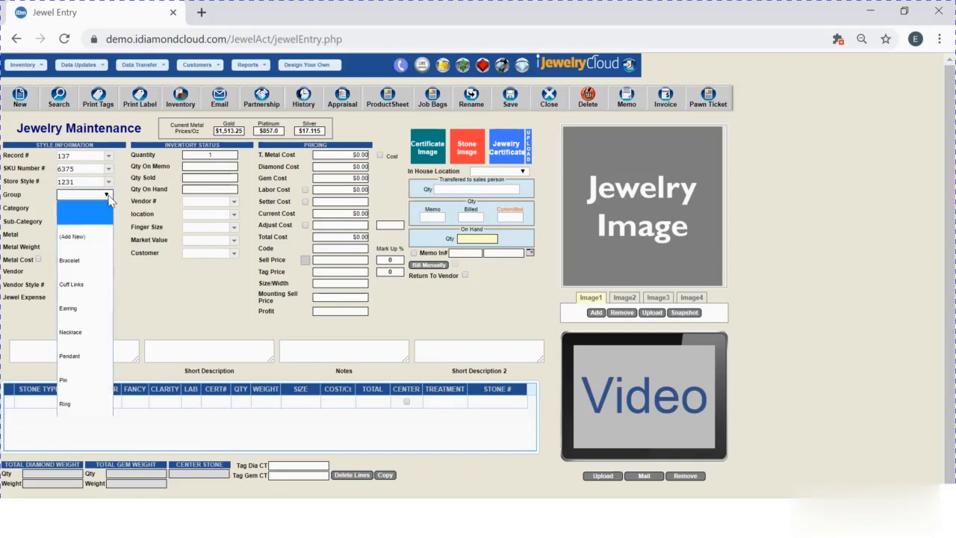
pyautogui.click(82, 410)
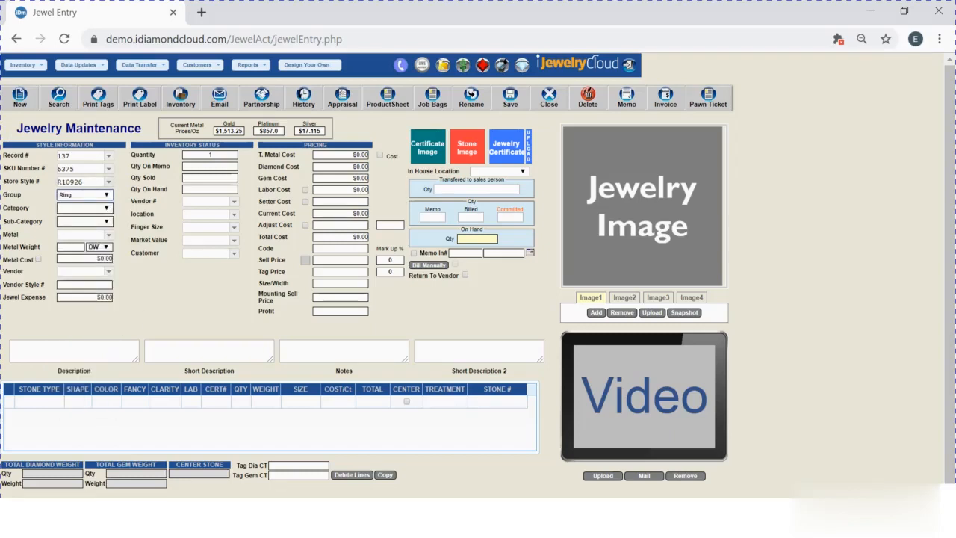
pyautogui.click(107, 209)
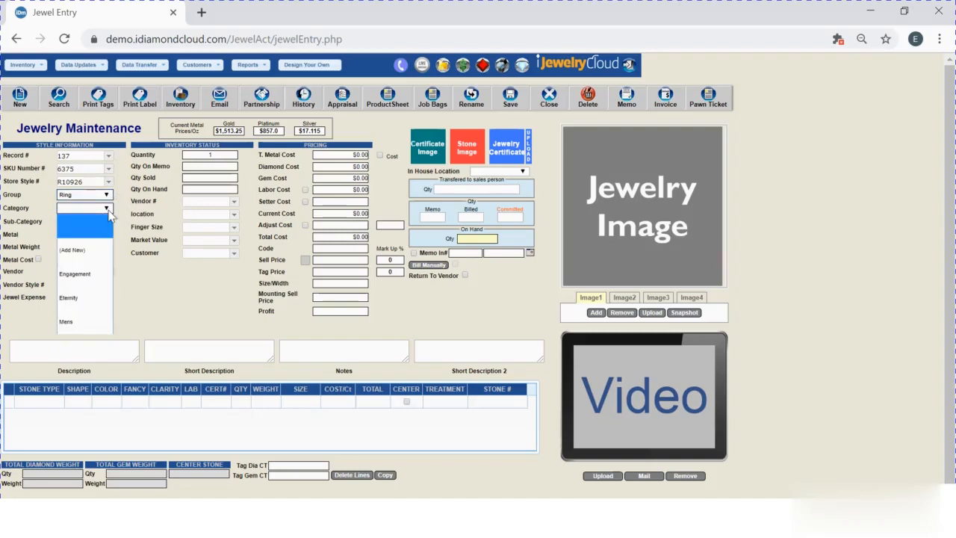
pyautogui.click(93, 278)
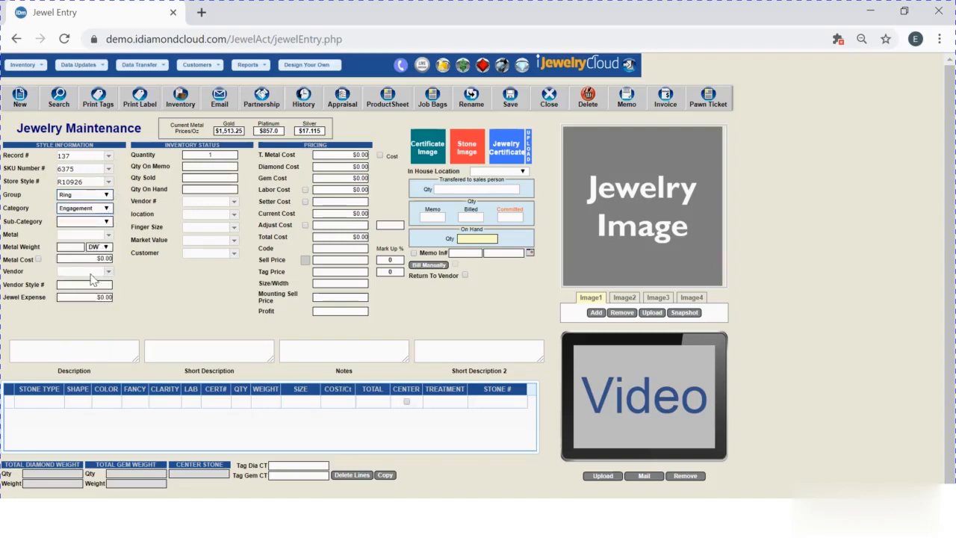
pyautogui.click(107, 221)
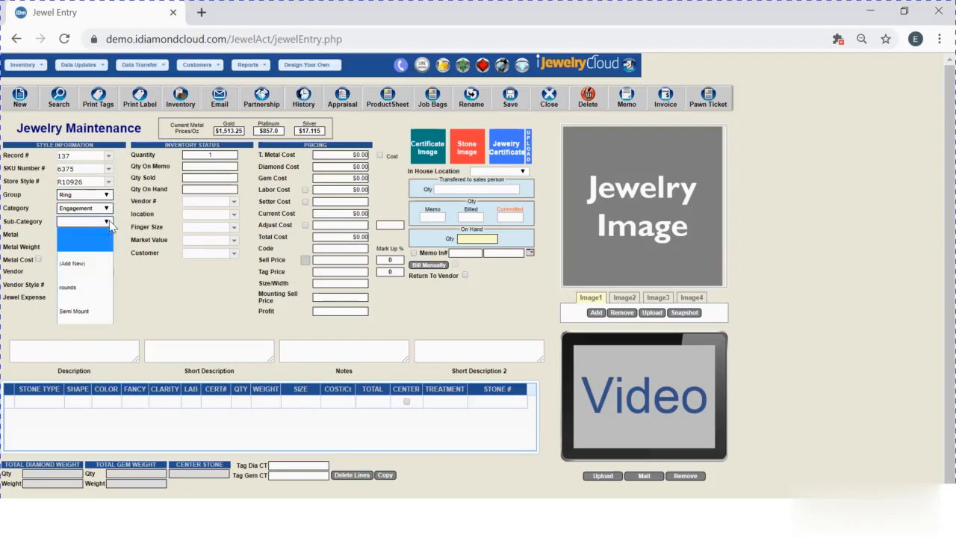
pyautogui.click(93, 311)
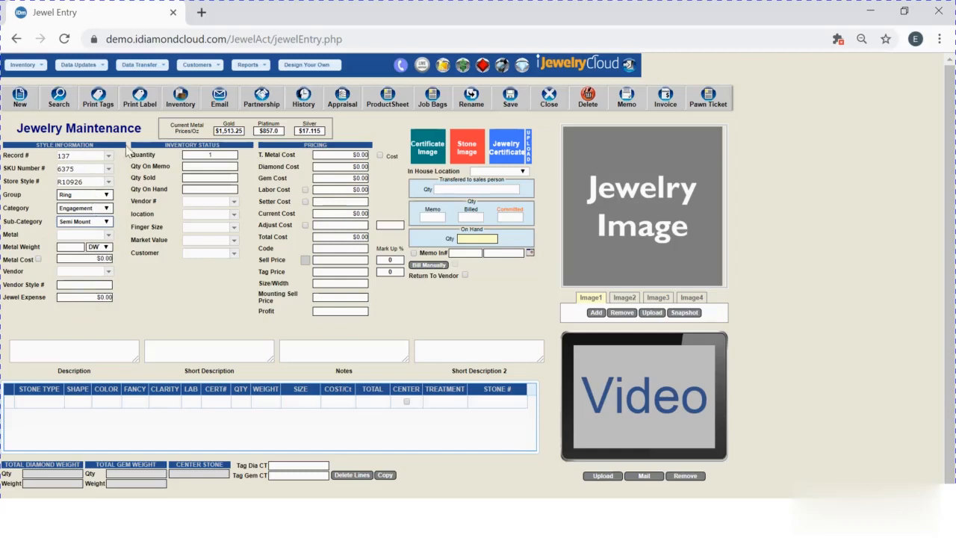
pyautogui.click(103, 71)
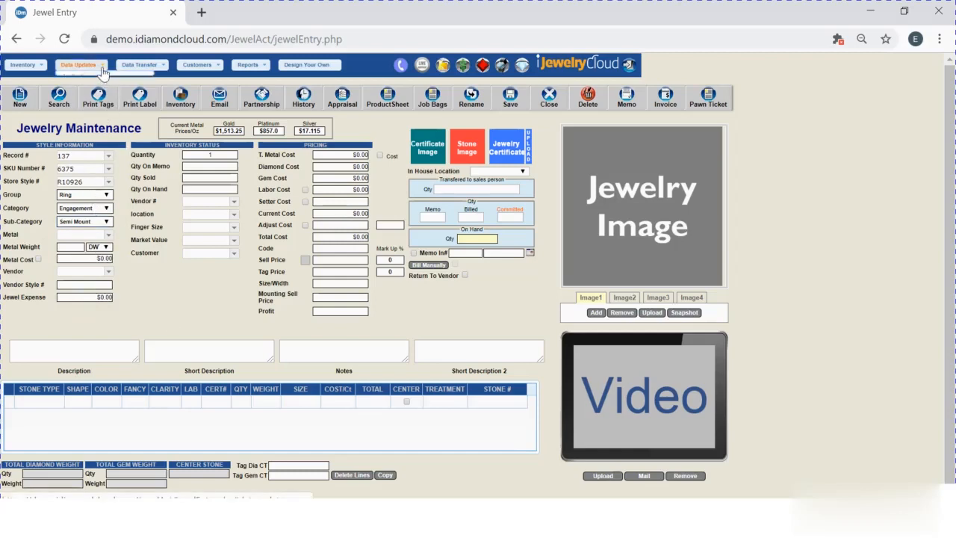
pyautogui.moveTo(110, 92)
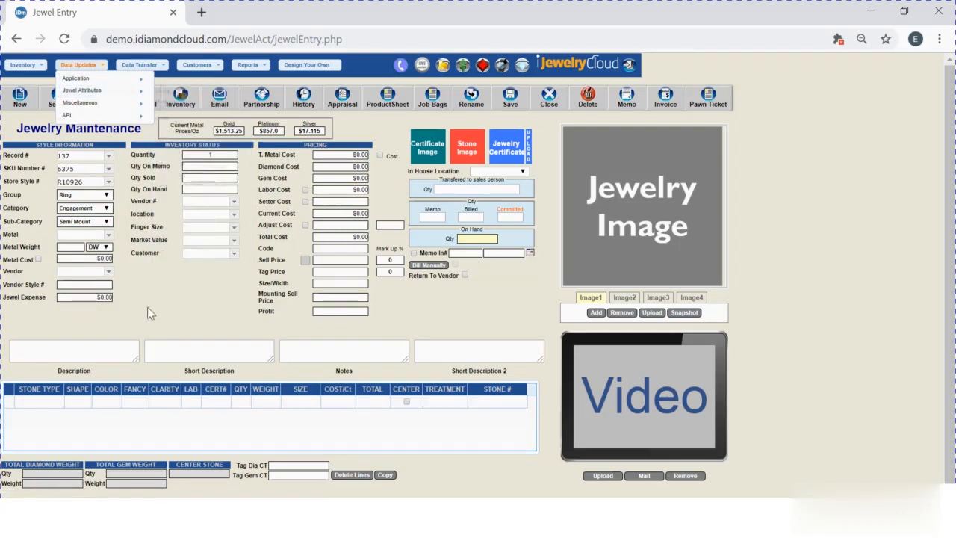
# Set the ring's metal to 18KW and its metal weight to 12 grams.
pyautogui.click(108, 235)
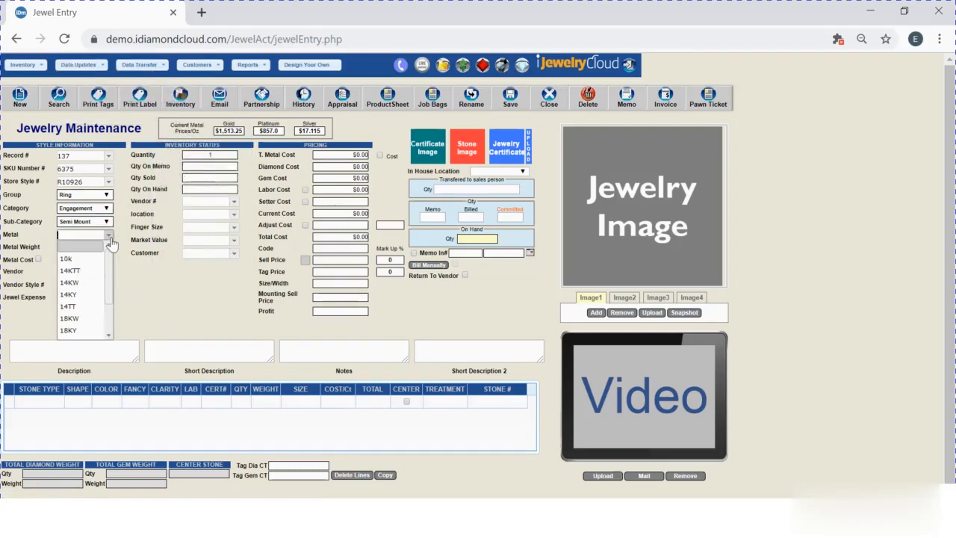
pyautogui.click(84, 319)
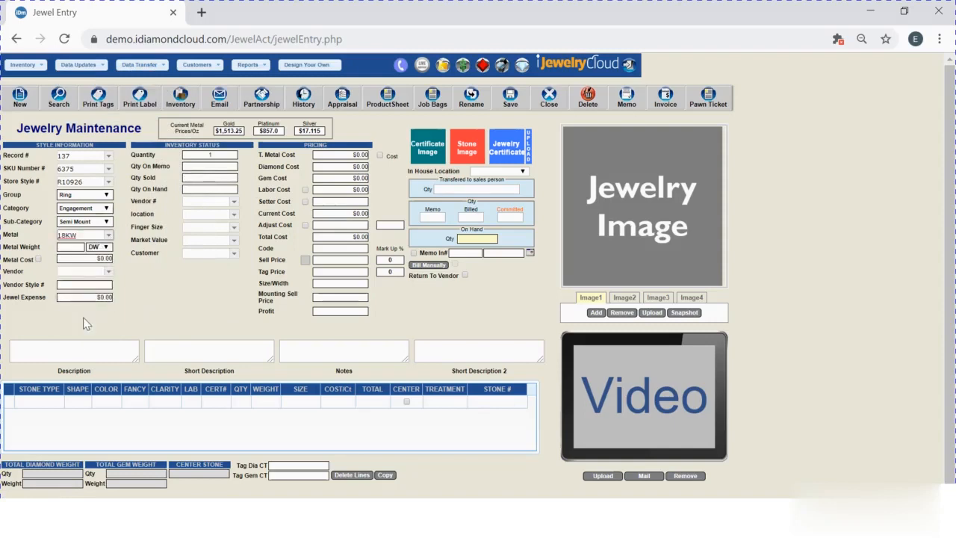
pyautogui.click(71, 247)
pyautogui.write('12')
pyautogui.click(108, 251)
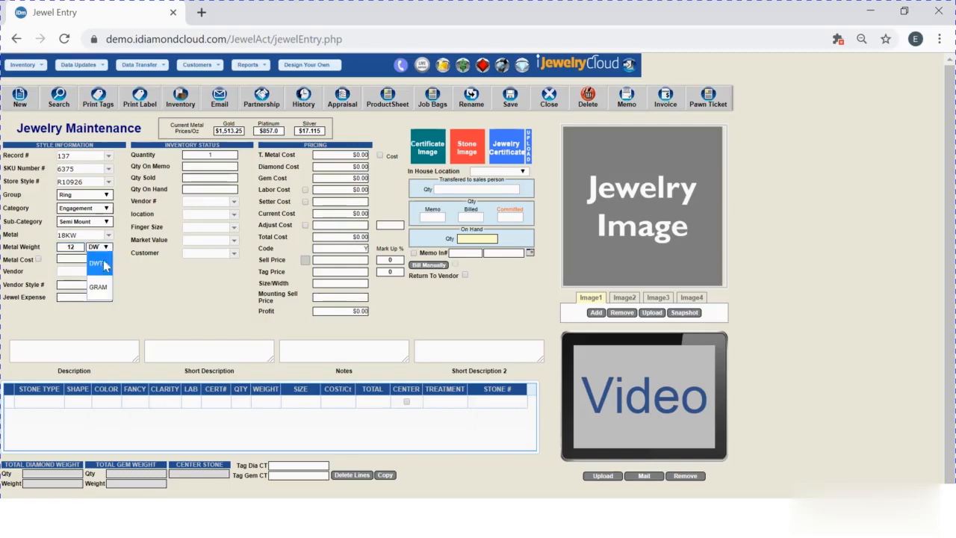
pyautogui.click(98, 288)
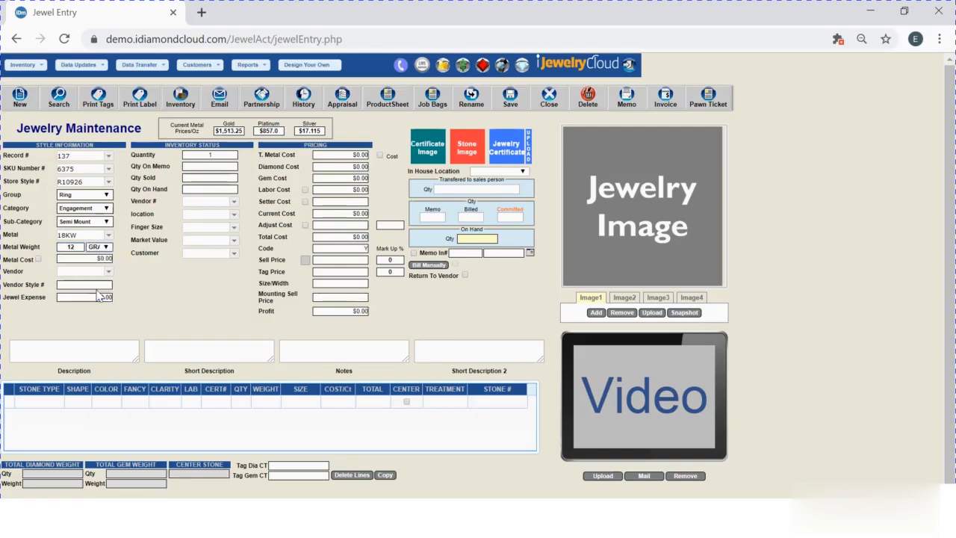
# Set the metal cost to $50 and check the total metal cost in the pricing section.
pyautogui.press('Tab')
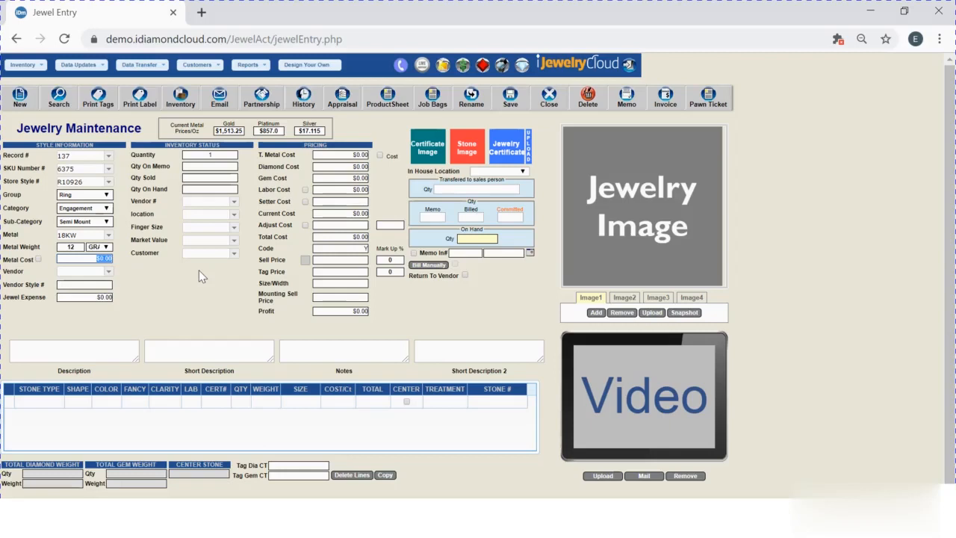
pyautogui.write('50')
pyautogui.press('Tab')
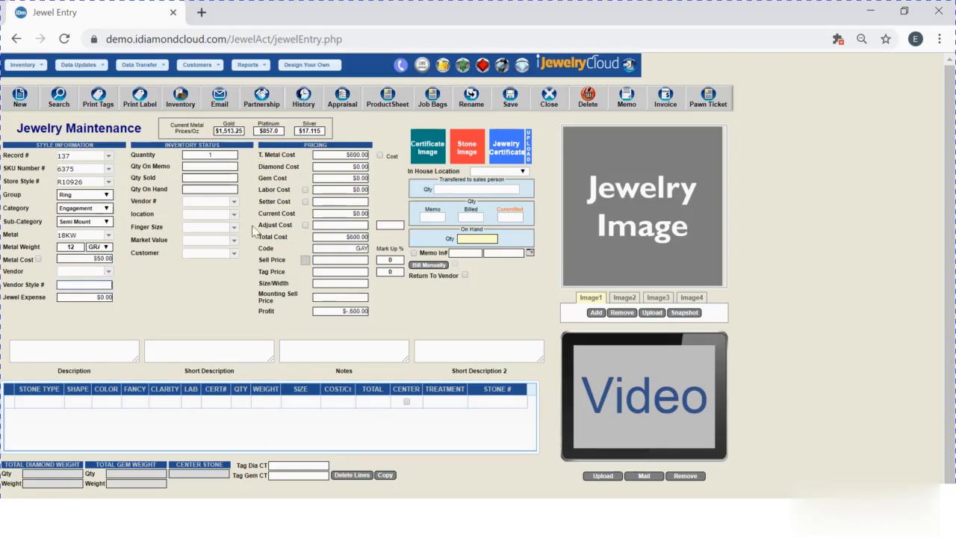
pyautogui.moveTo(322, 156); pyautogui.dragTo(382, 163)
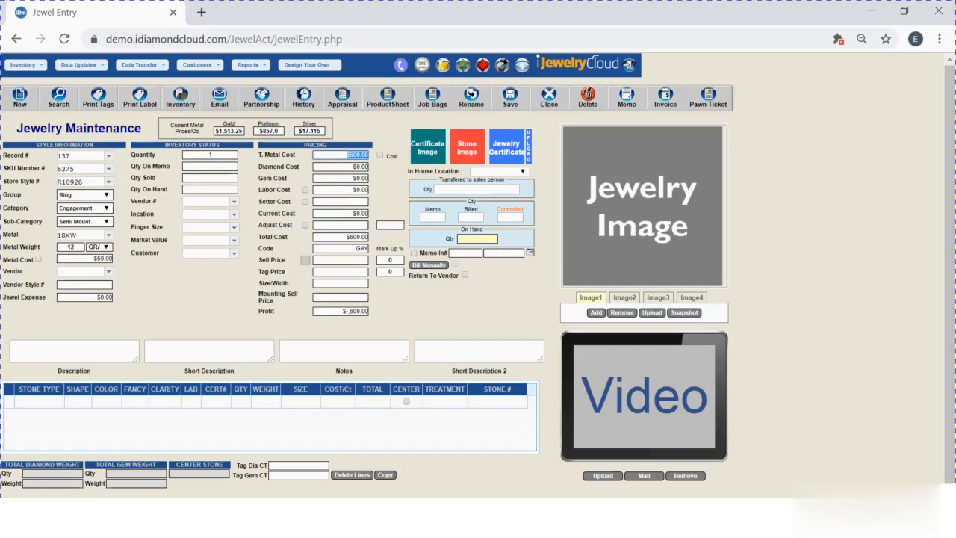
pyautogui.click(91, 258)
pyautogui.click(183, 297)
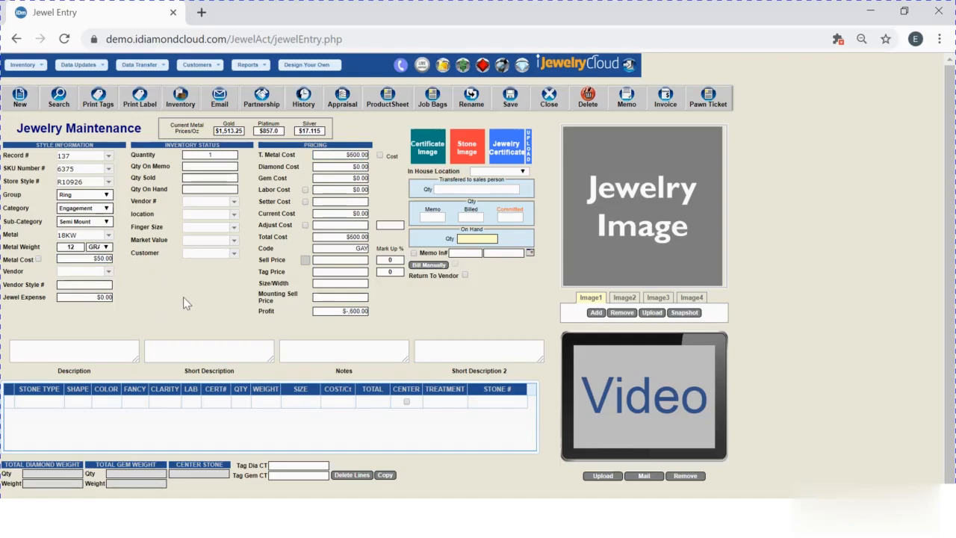
# Assign the vendor listed just after counter buys and enter 8787878 as the vendor style number.
pyautogui.click(109, 274)
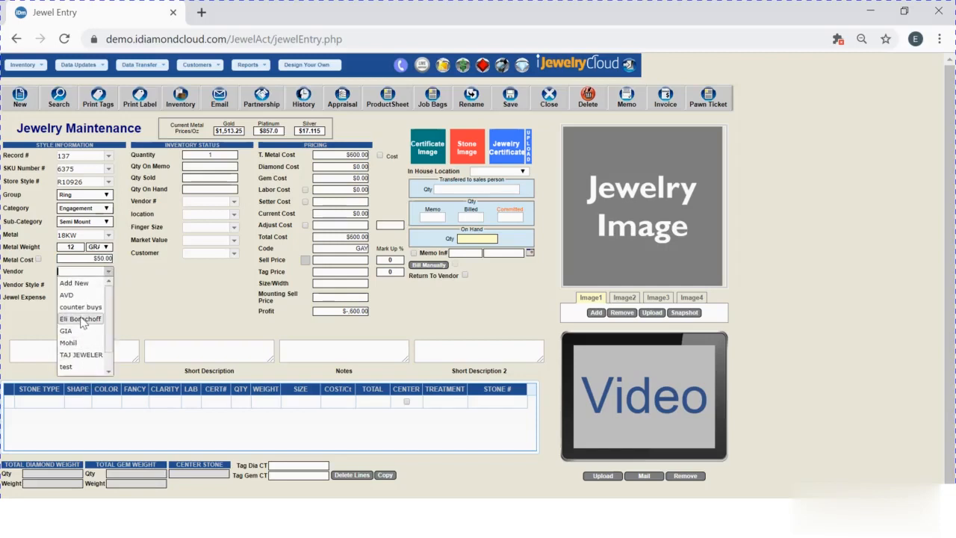
pyautogui.click(81, 319)
pyautogui.click(84, 285)
pyautogui.write('8787878')
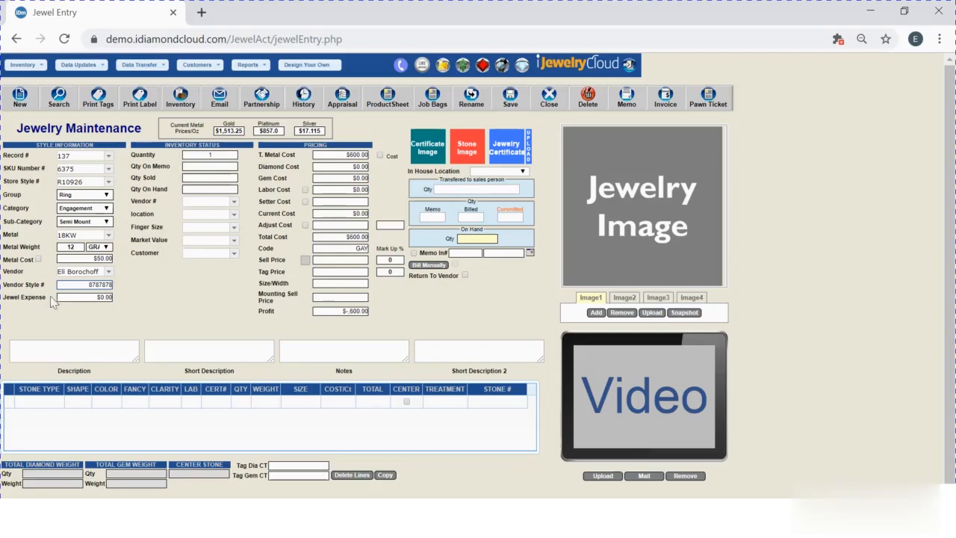
# Add a Box expense with a cost of 5 to the item's jewel expenses.
pyautogui.click(77, 299)
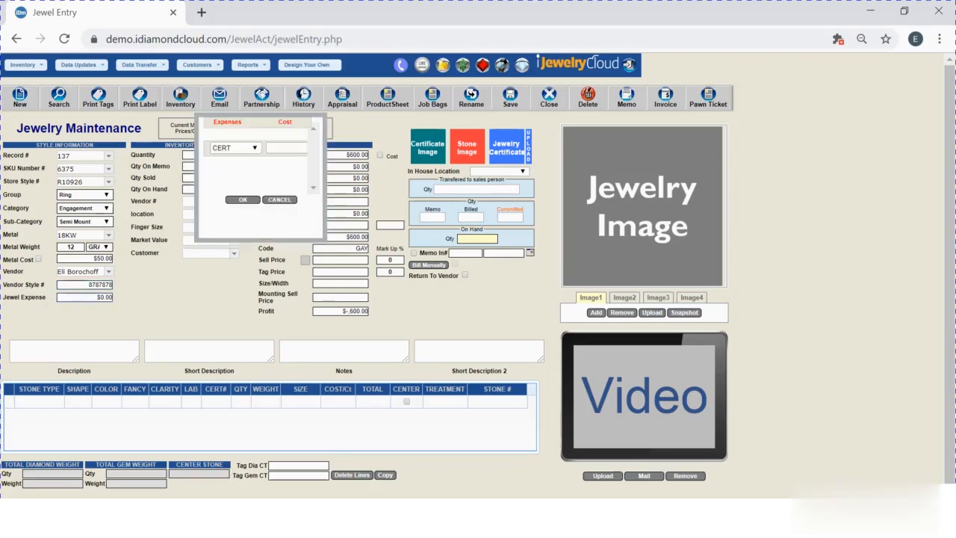
pyautogui.click(255, 148)
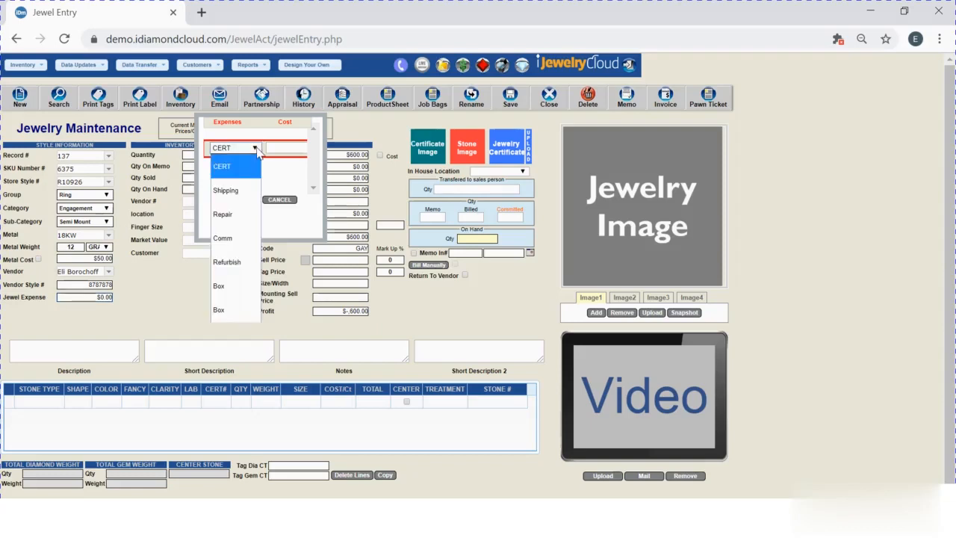
pyautogui.click(236, 285)
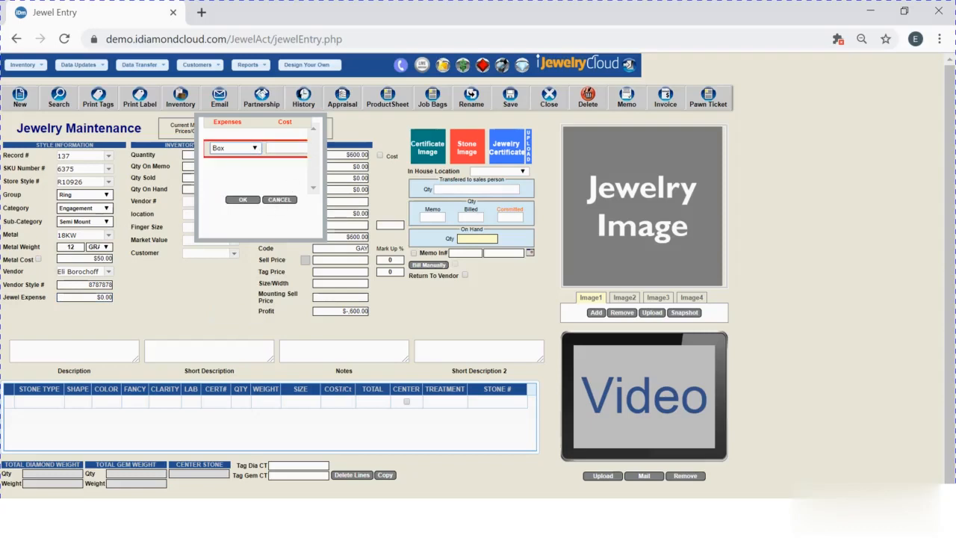
pyautogui.click(285, 148)
pyautogui.write('5')
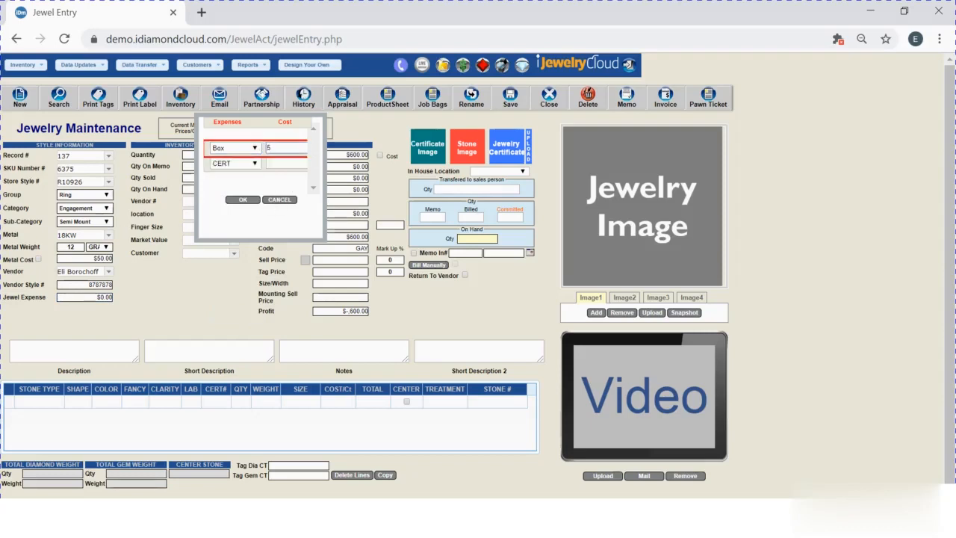
pyautogui.click(245, 201)
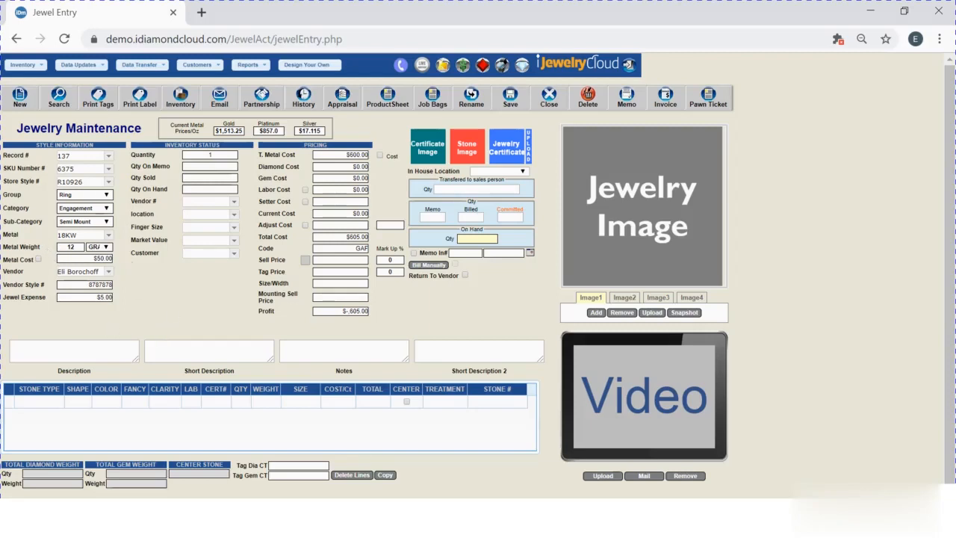
# Set the item's inventory quantity to 1.
pyautogui.click(210, 154)
pyautogui.write('1')
pyautogui.click(206, 304)
# Examine the custom fields setup, including the first custom field's name and its list of selectable values.
pyautogui.click(101, 66)
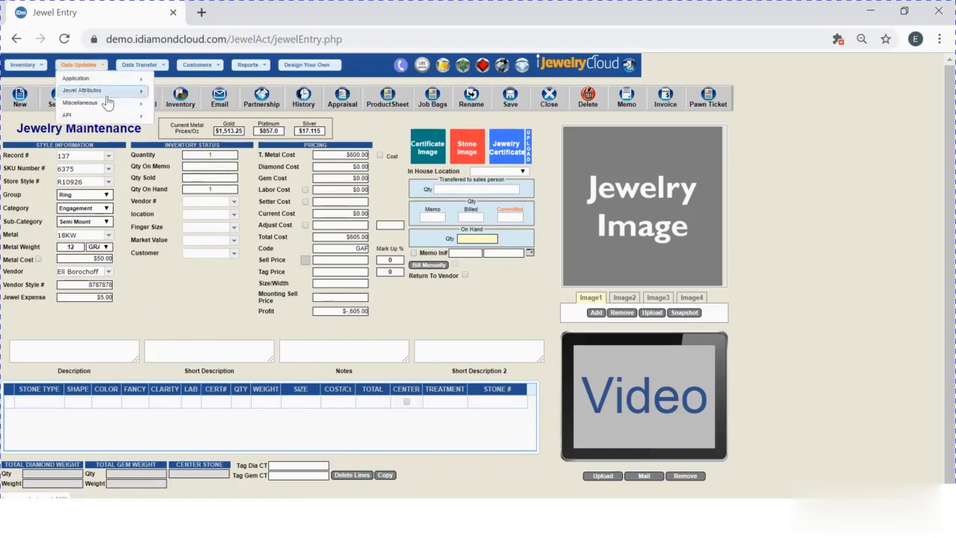
pyautogui.moveTo(146, 78)
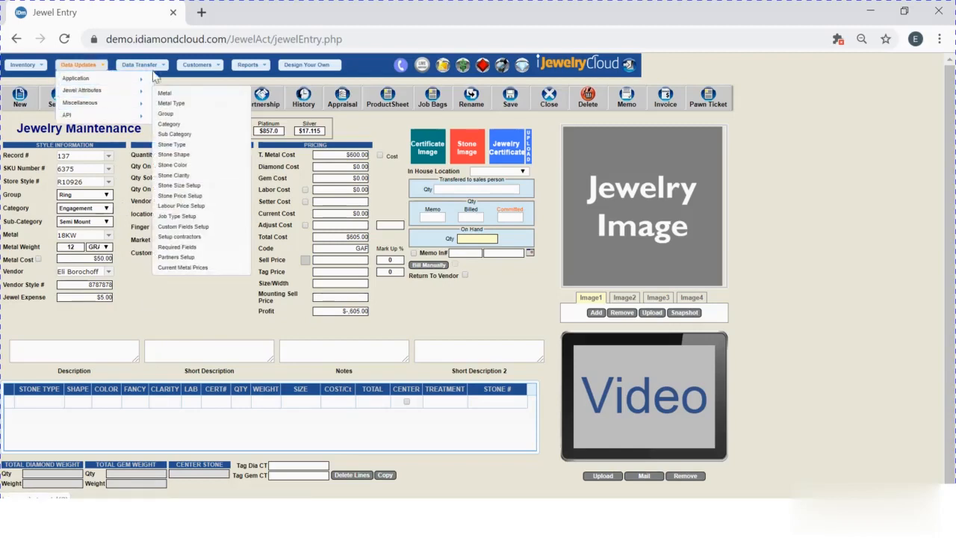
pyautogui.click(224, 228)
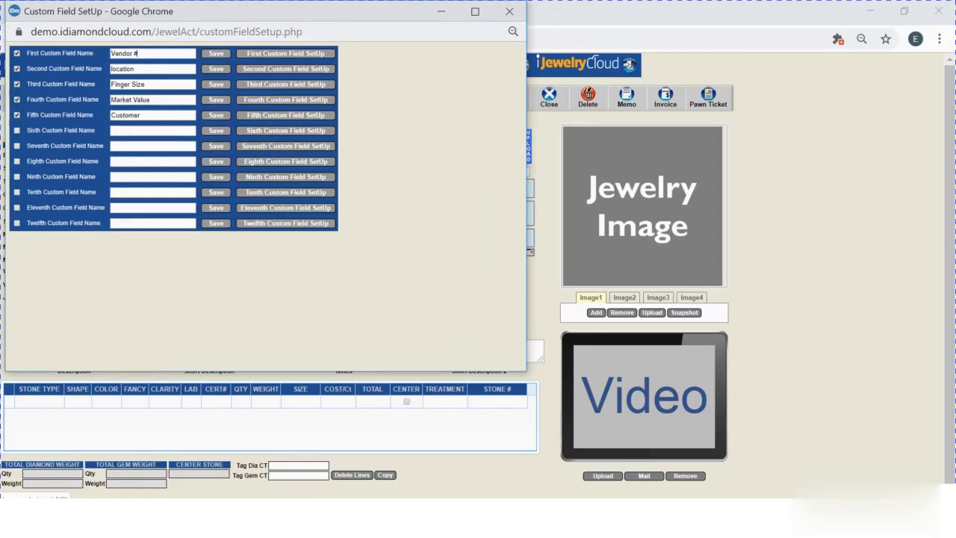
pyautogui.moveTo(138, 53); pyautogui.dragTo(94, 60)
pyautogui.click(281, 59)
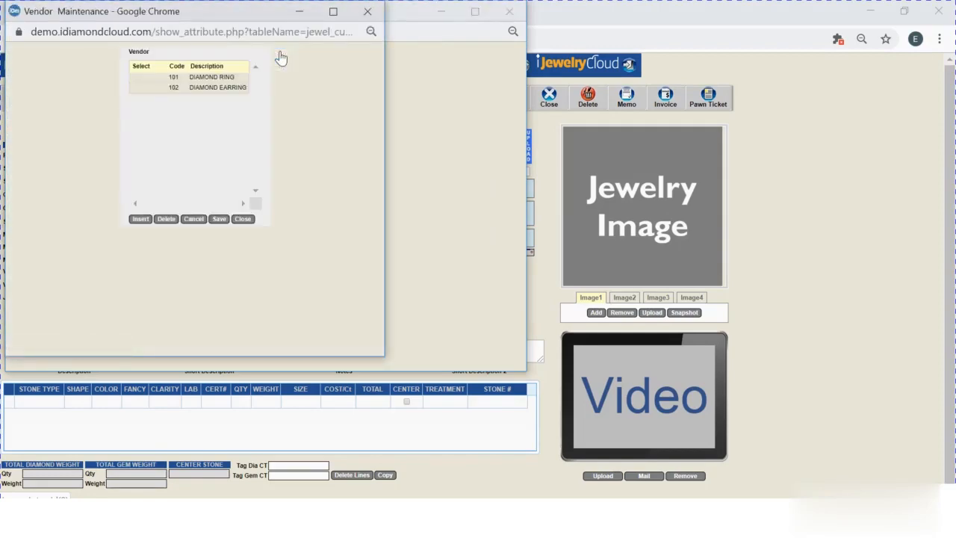
pyautogui.click(368, 11)
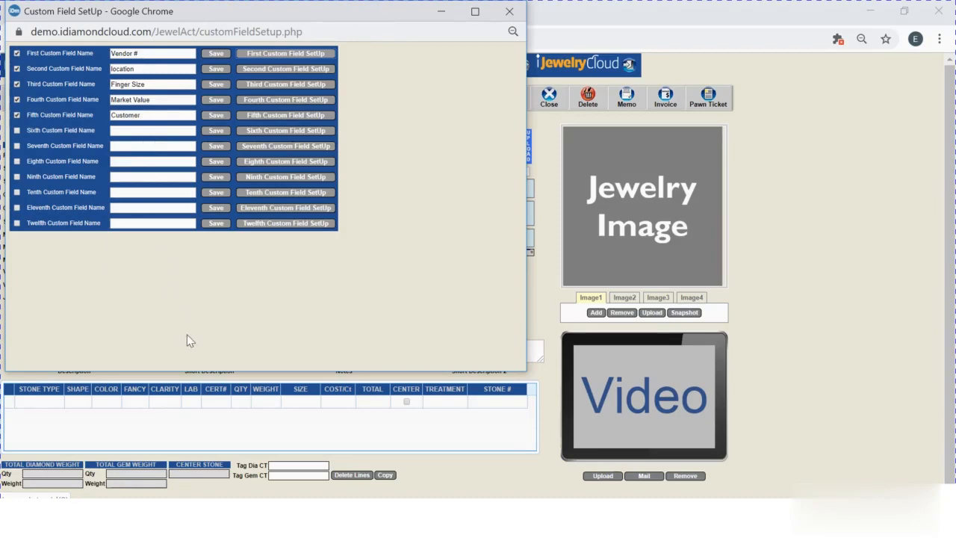
pyautogui.click(511, 12)
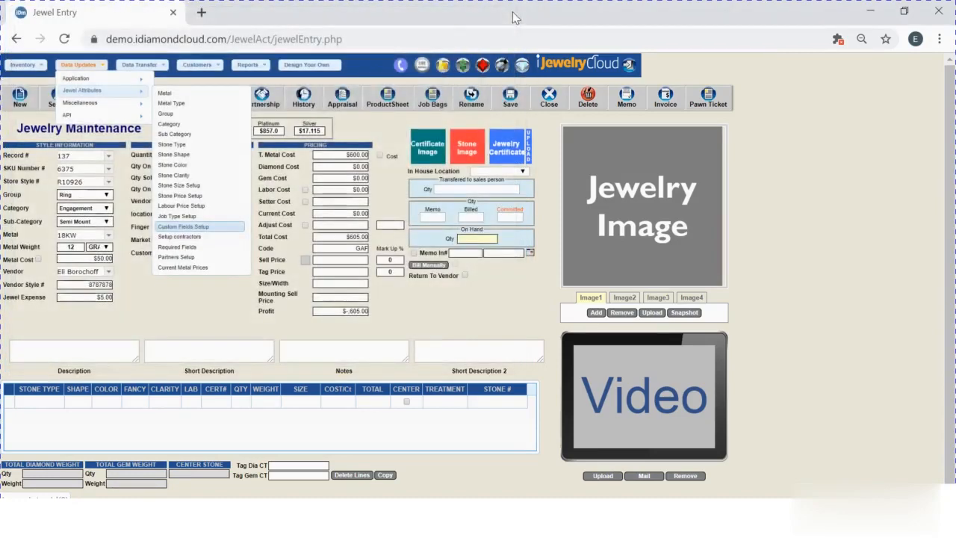
pyautogui.click(155, 295)
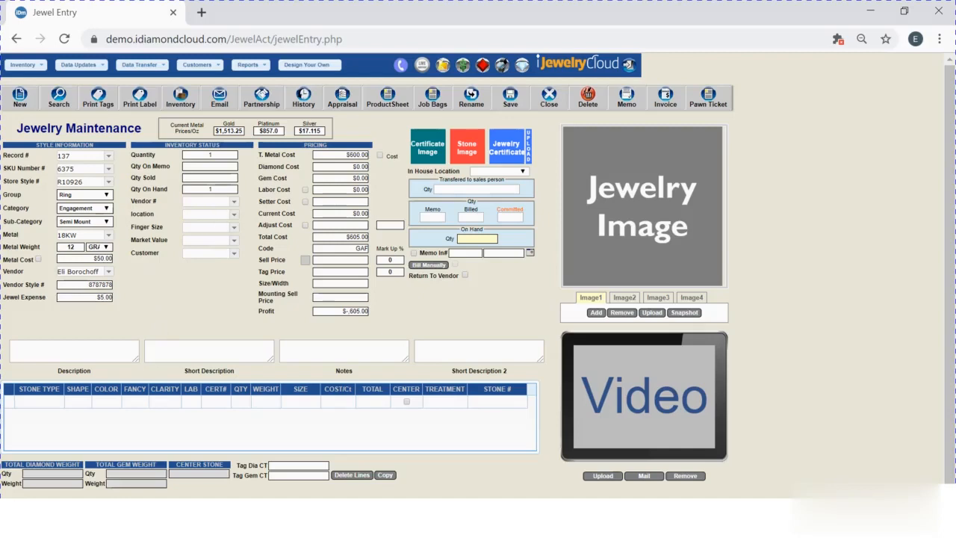
# Enter yygyy in the Vendor # custom field of the inventory status section.
pyautogui.click(206, 202)
pyautogui.write('yygyy')
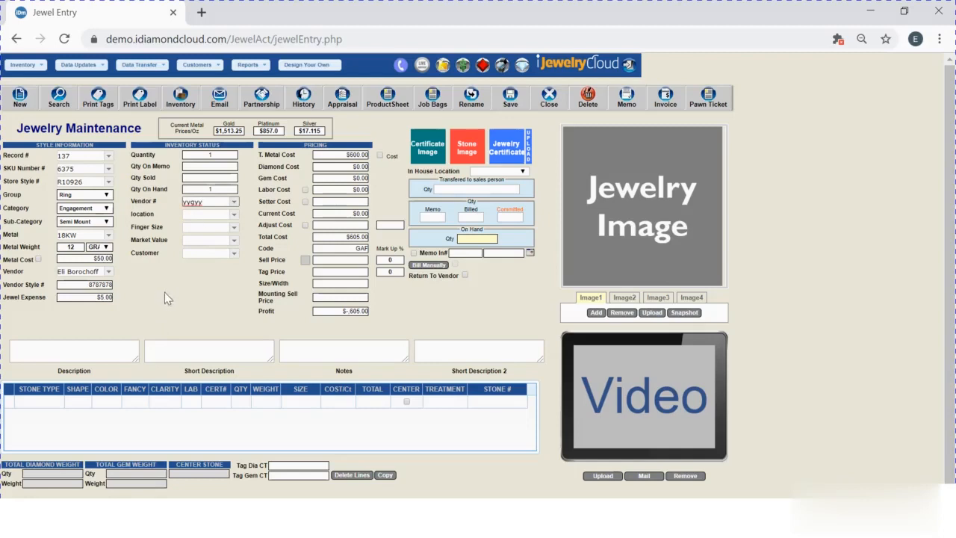
pyautogui.click(202, 304)
# Enter "this is a nice" as the item's description and move on to the short description.
pyautogui.click(74, 350)
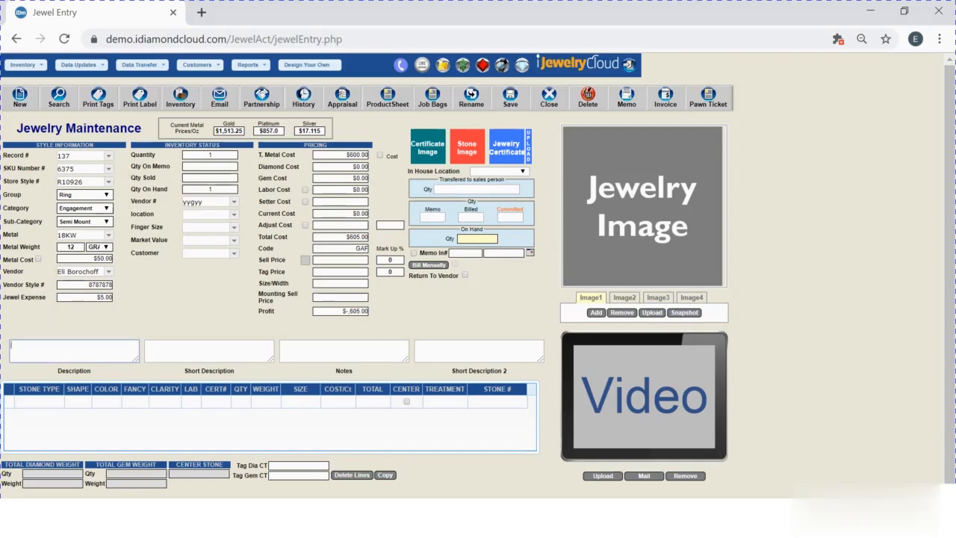
pyautogui.write('this is a bnice')
pyautogui.moveTo(62, 345); pyautogui.dragTo(2, 359)
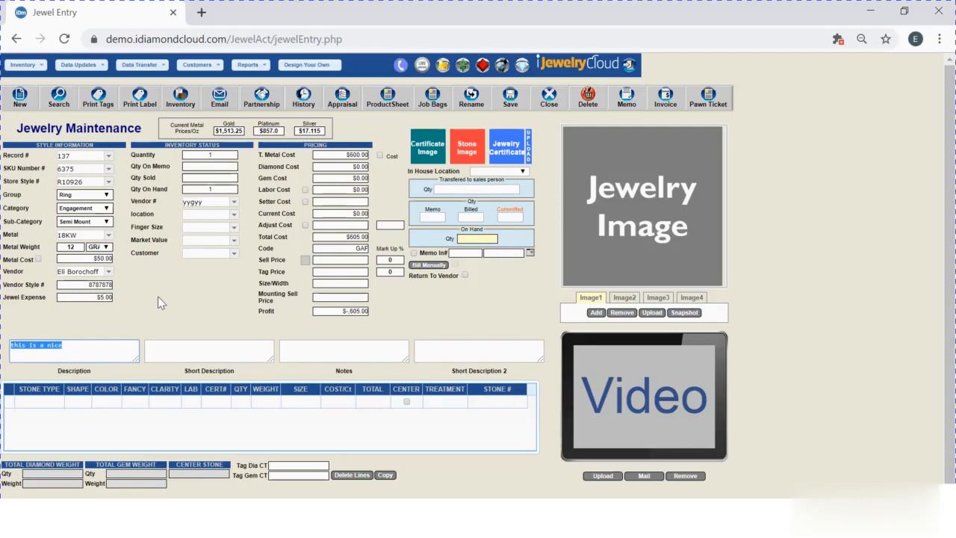
pyautogui.click(64, 346)
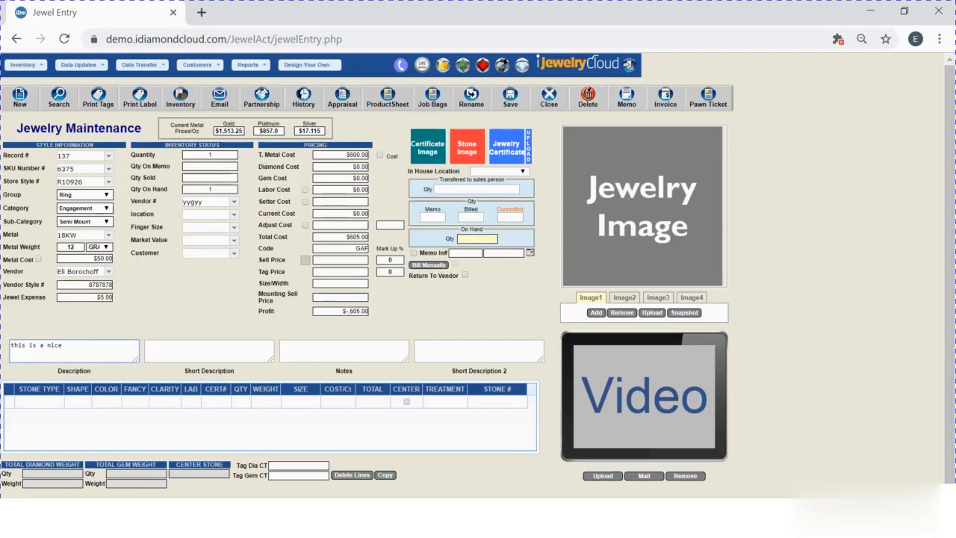
pyautogui.click(153, 353)
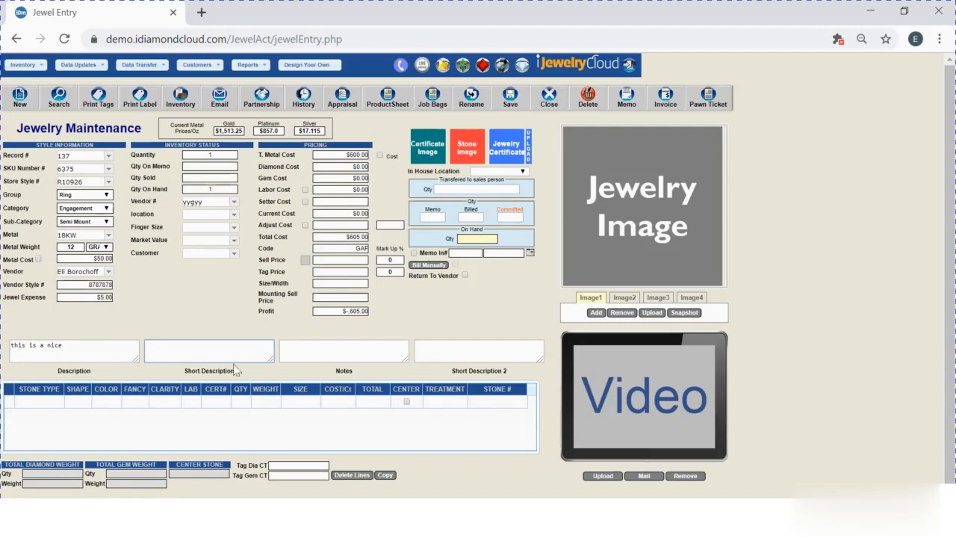
pyautogui.click(328, 351)
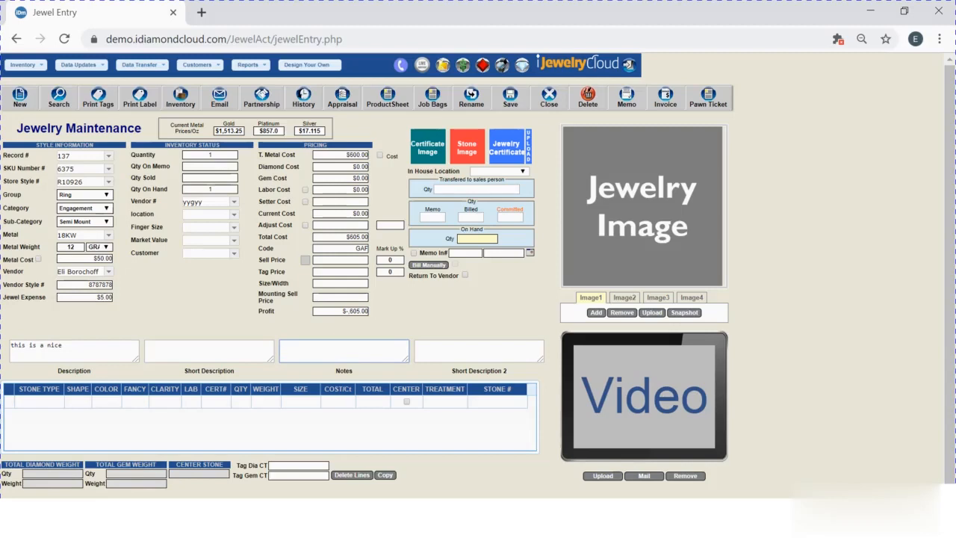
pyautogui.click(502, 350)
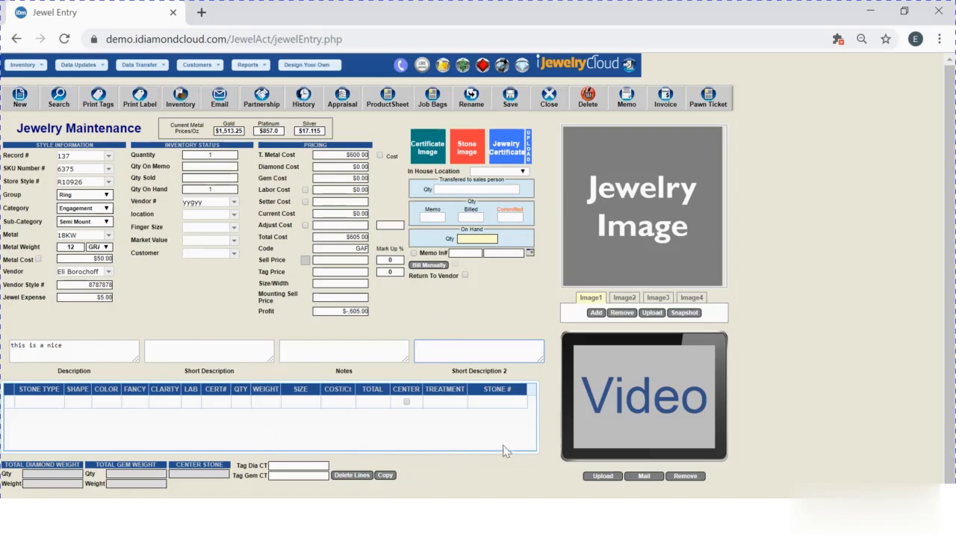
# Fill the first stone line with diamond number 105 from the diamond inventory, accepting the quantity alert.
pyautogui.click(520, 403)
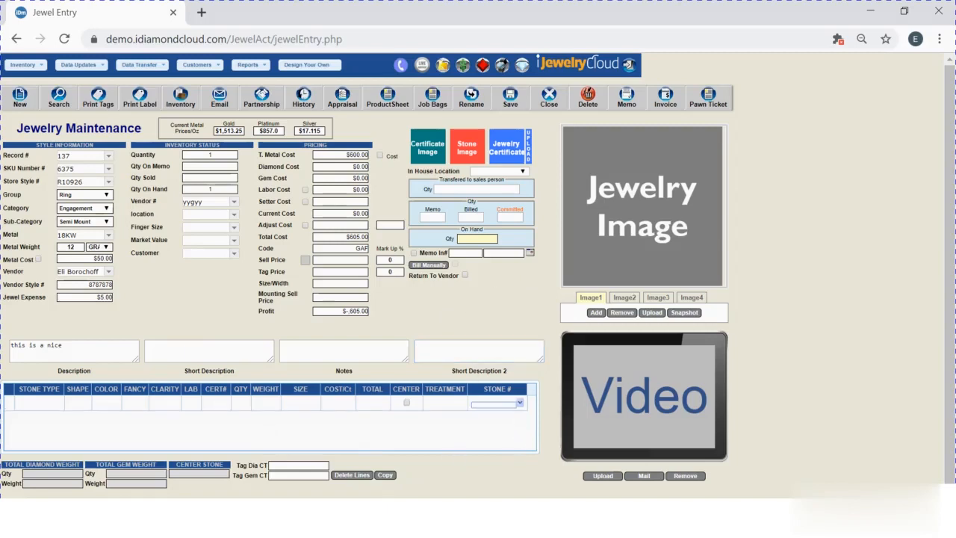
pyautogui.click(519, 404)
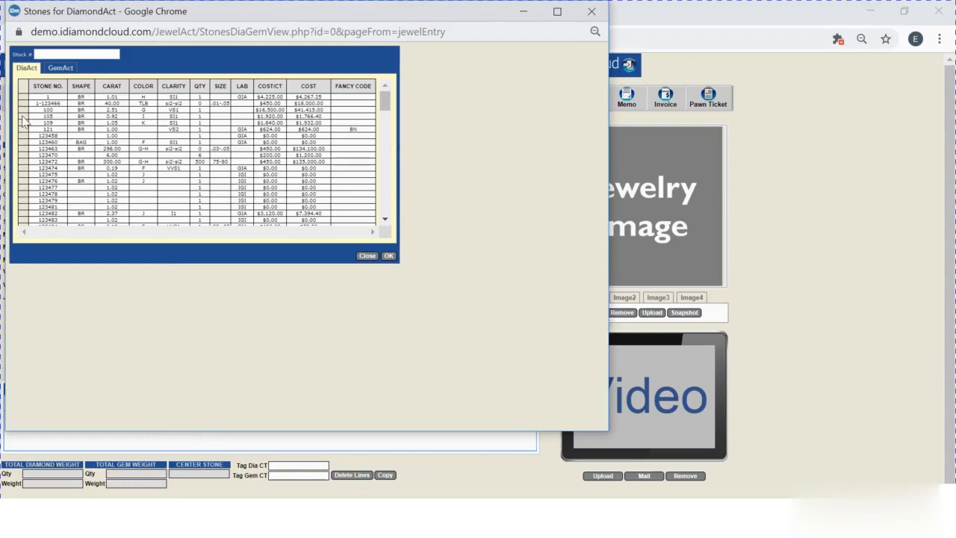
pyautogui.click(24, 118)
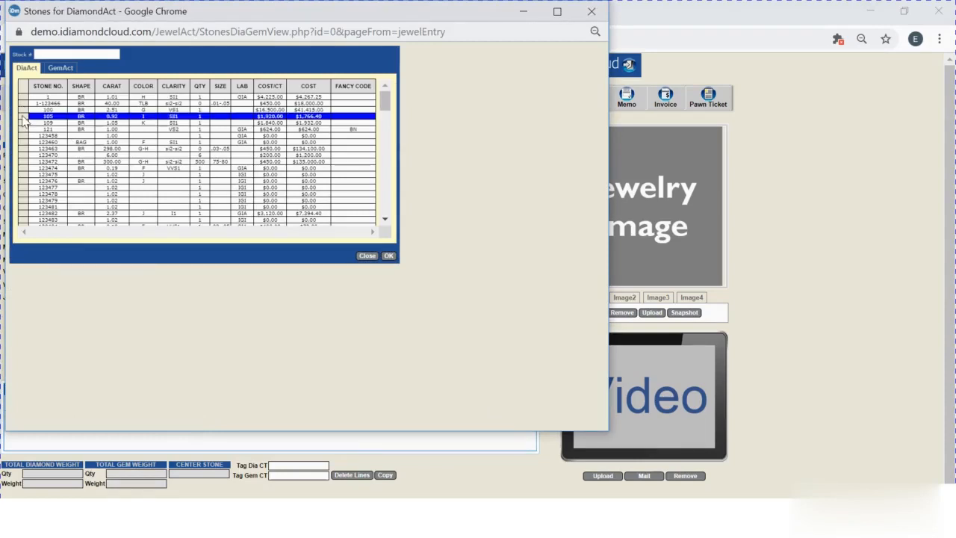
pyautogui.click(389, 257)
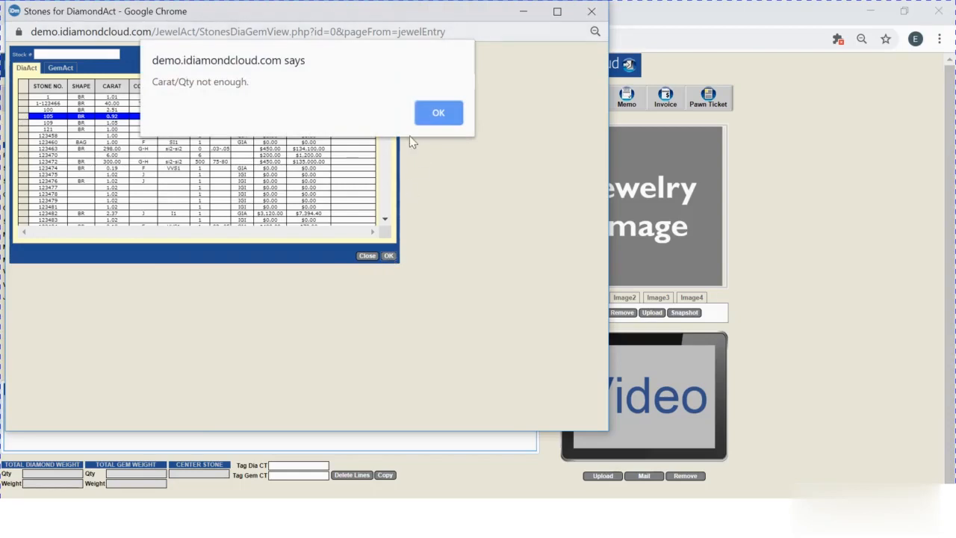
pyautogui.click(438, 112)
pyautogui.click(437, 113)
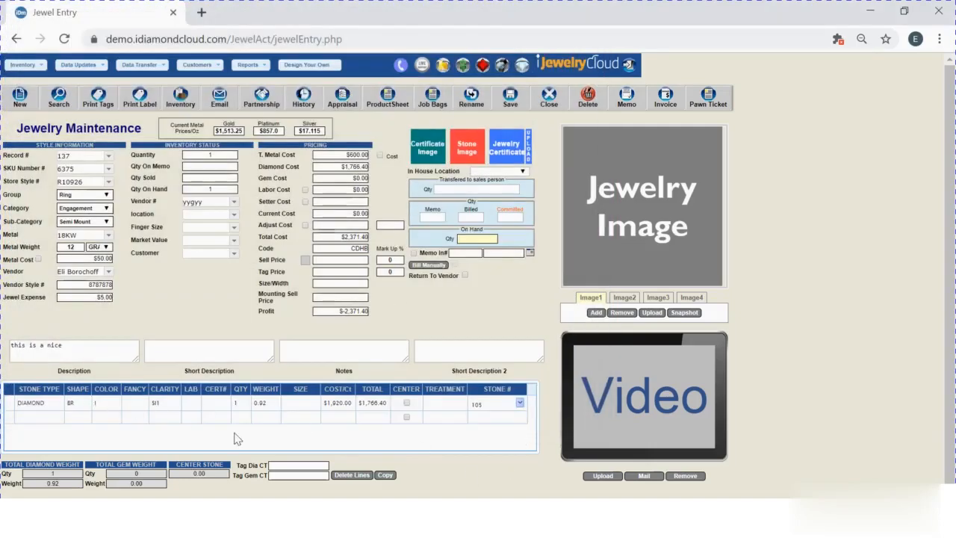
# Replace the first line's stone with diamond number 123482, mark it as the center stone, and check the diamond and total costs.
pyautogui.click(521, 404)
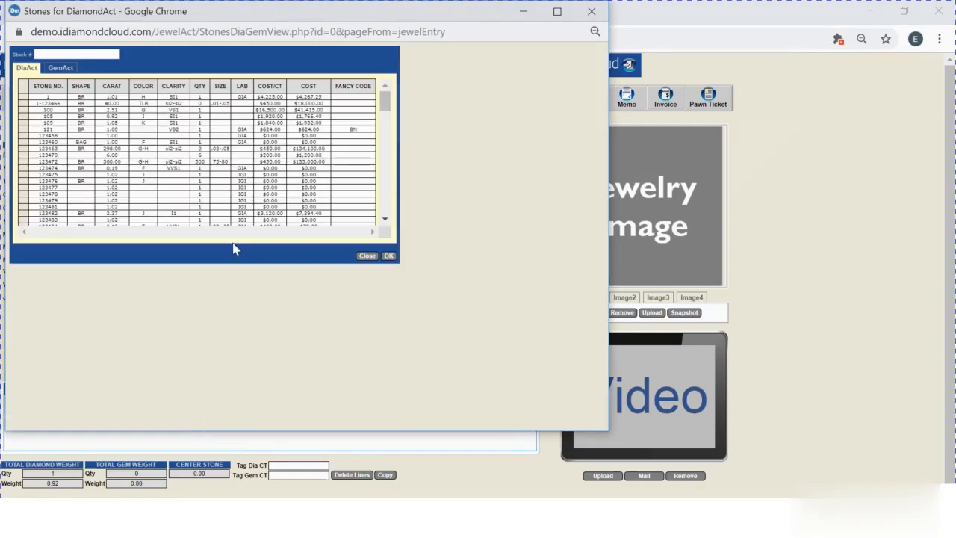
pyautogui.click(23, 213)
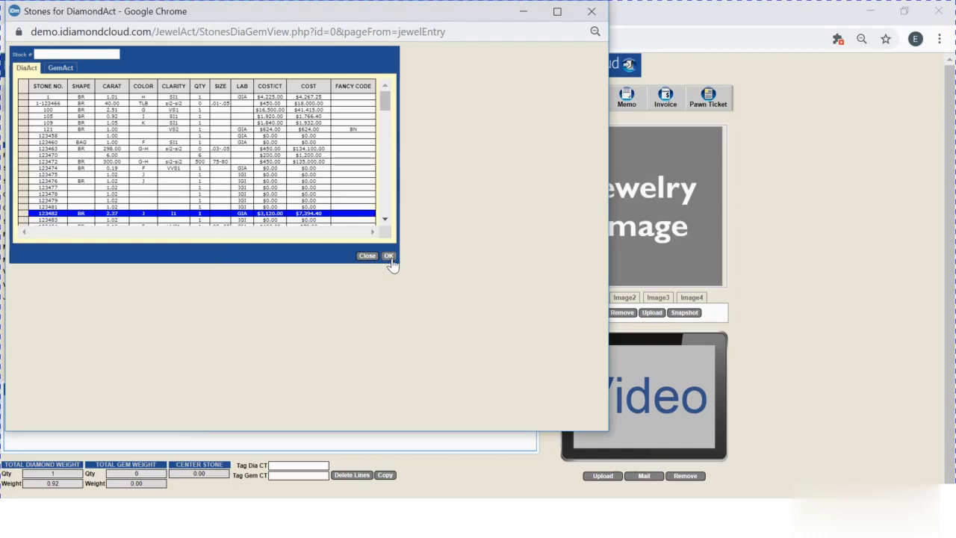
pyautogui.click(389, 256)
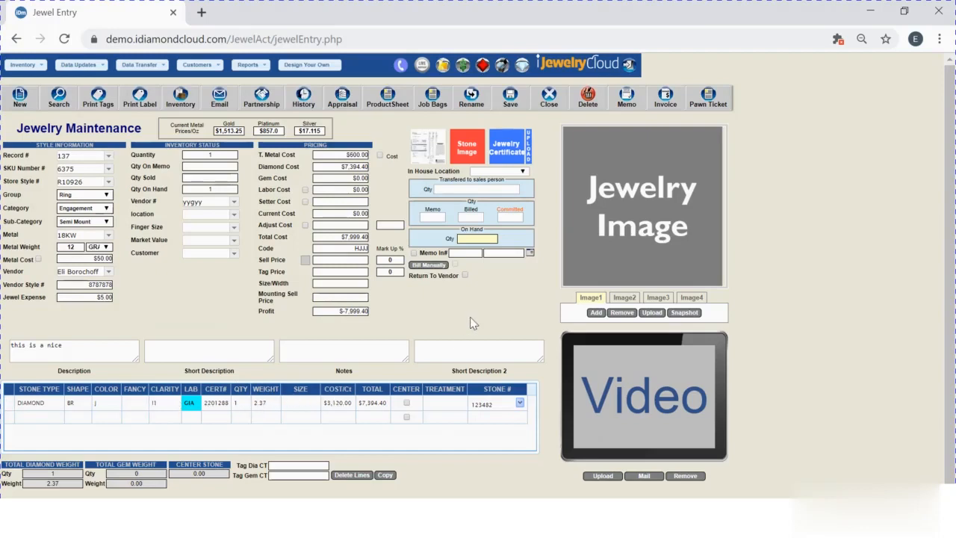
pyautogui.click(407, 403)
pyautogui.moveTo(344, 167); pyautogui.dragTo(377, 175)
pyautogui.moveTo(342, 236); pyautogui.dragTo(413, 230)
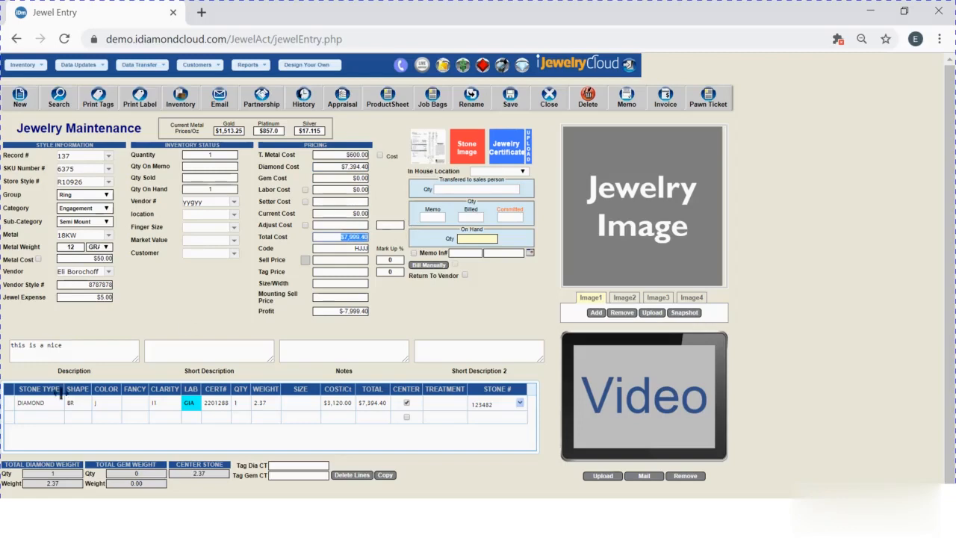
# Add a second stone line with stone type DIAMONDS and shape RD.
pyautogui.click(44, 417)
pyautogui.click(47, 415)
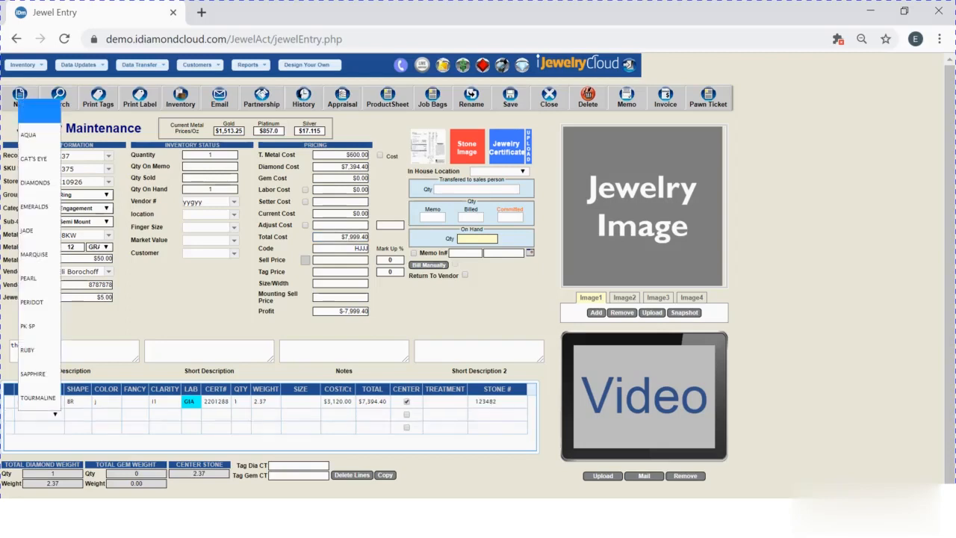
pyautogui.click(33, 186)
pyautogui.click(77, 415)
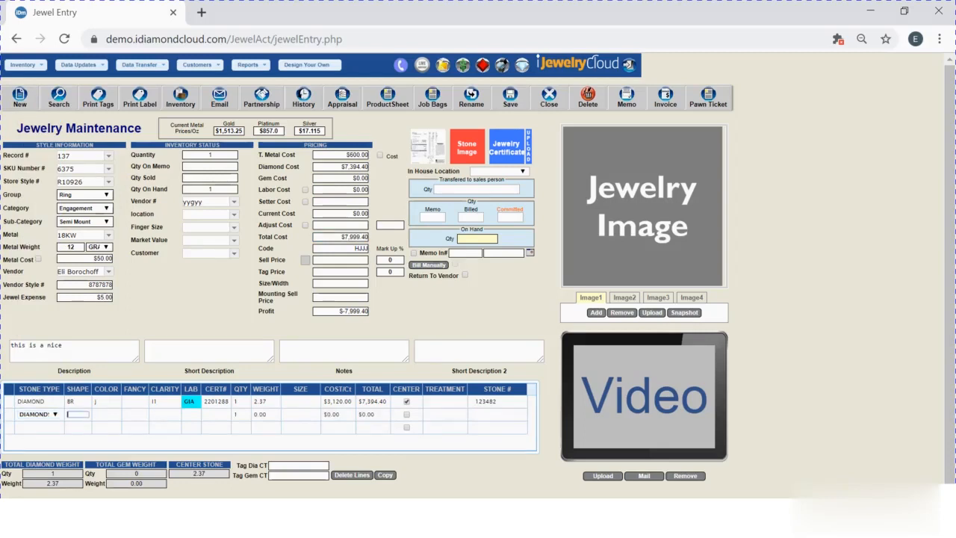
pyautogui.click(78, 414)
pyautogui.click(78, 415)
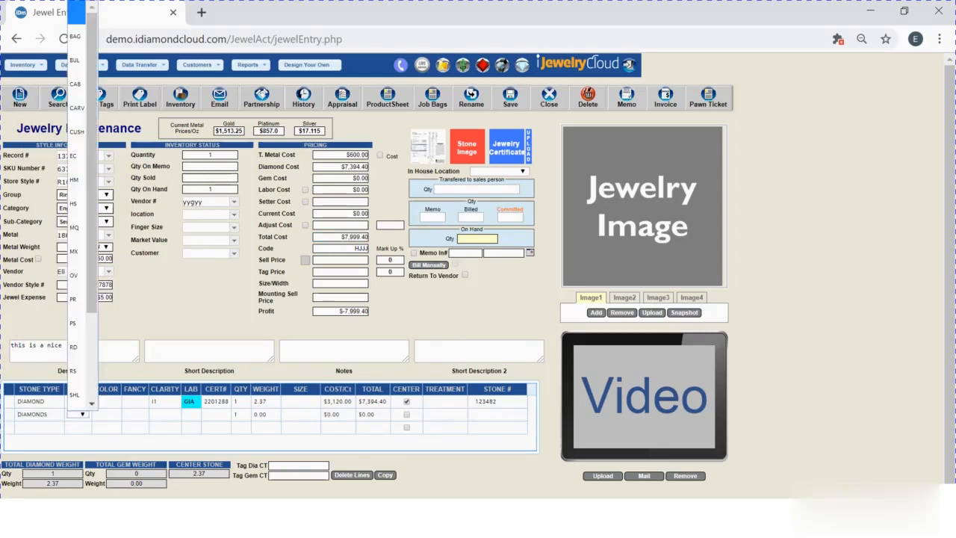
pyautogui.click(80, 374)
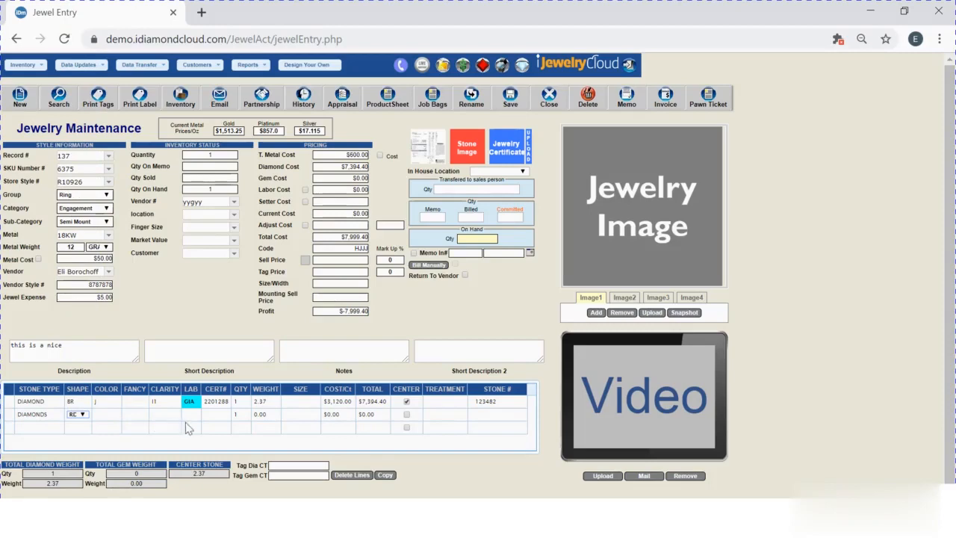
# Set the second stone line to quantity 6, weight .48 and cost per carat 450, dismissing the labor cost window.
pyautogui.click(236, 414)
pyautogui.click(236, 414)
pyautogui.write('6')
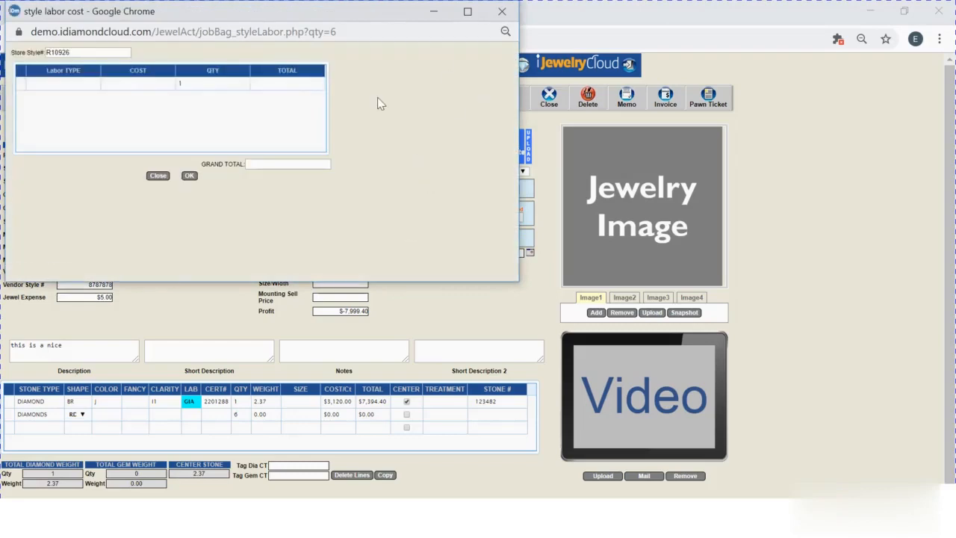
pyautogui.click(503, 13)
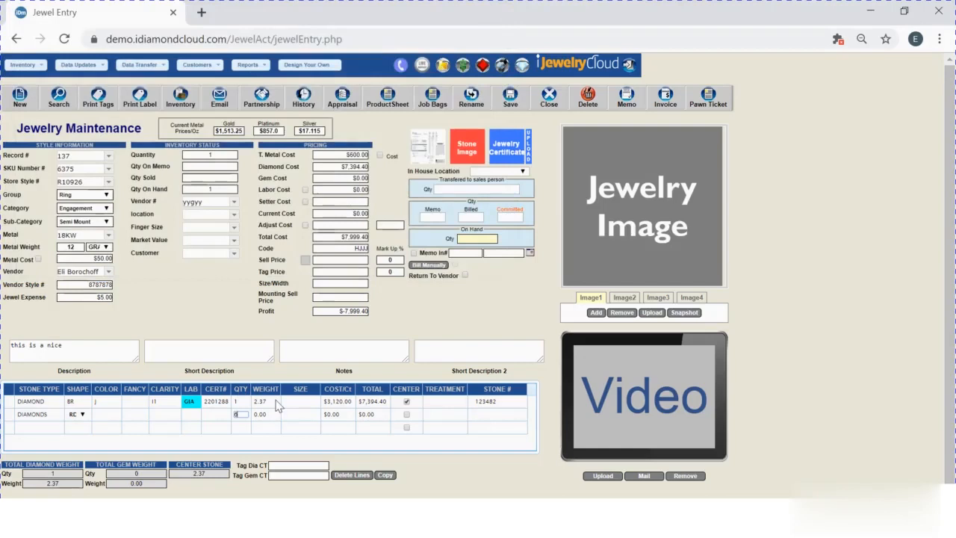
pyautogui.write('6')
pyautogui.press('Tab')
pyautogui.write('48')
pyautogui.press('Tab')
pyautogui.write('450')
pyautogui.press('Tab')
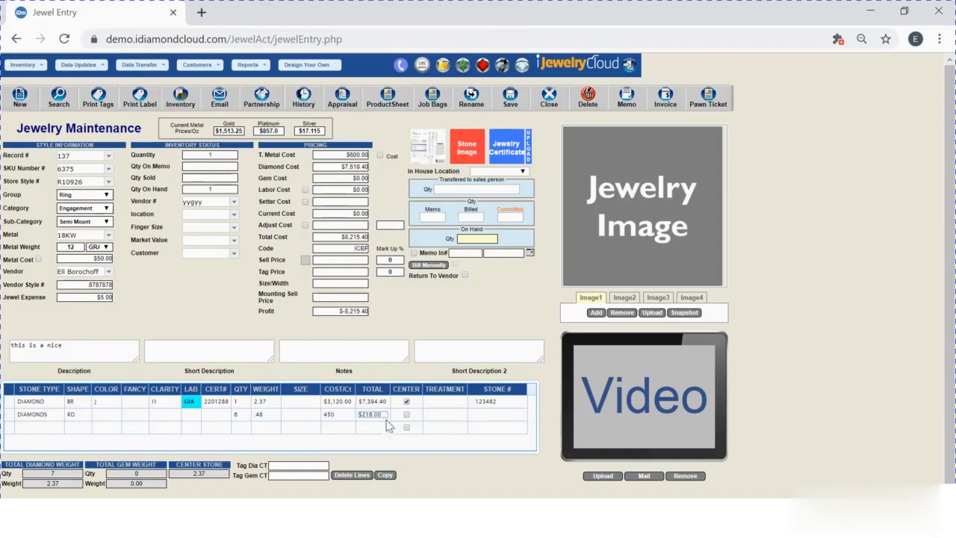
pyautogui.click(452, 323)
# Enable the detailed labor cost option and try a manual labor cost of 25.
pyautogui.click(305, 191)
pyautogui.moveTo(349, 190); pyautogui.dragTo(398, 189)
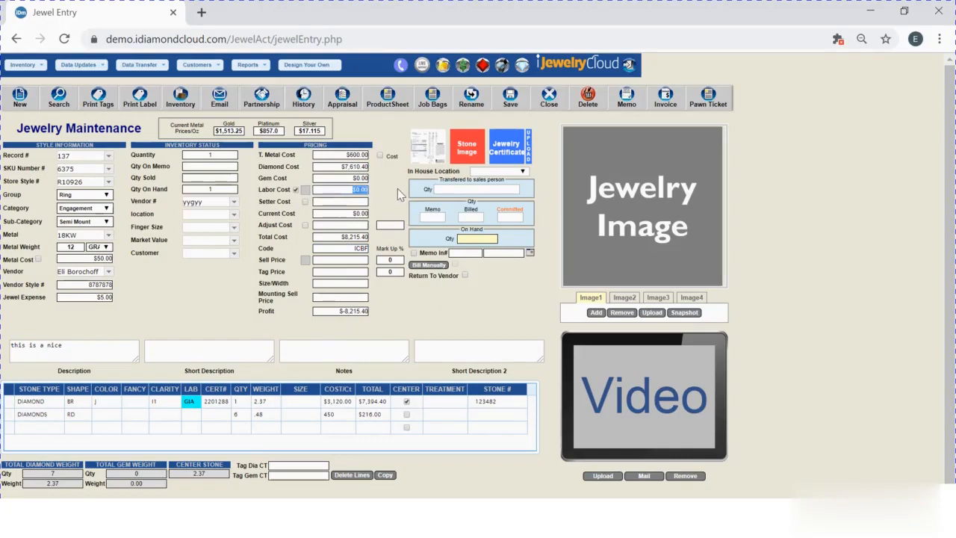
pyautogui.write('25')
pyautogui.press('BackSpace')
pyautogui.press('BackSpace')
# Add a setting labor line with quantity 6 to the style labor cost breakdown.
pyautogui.click(305, 191)
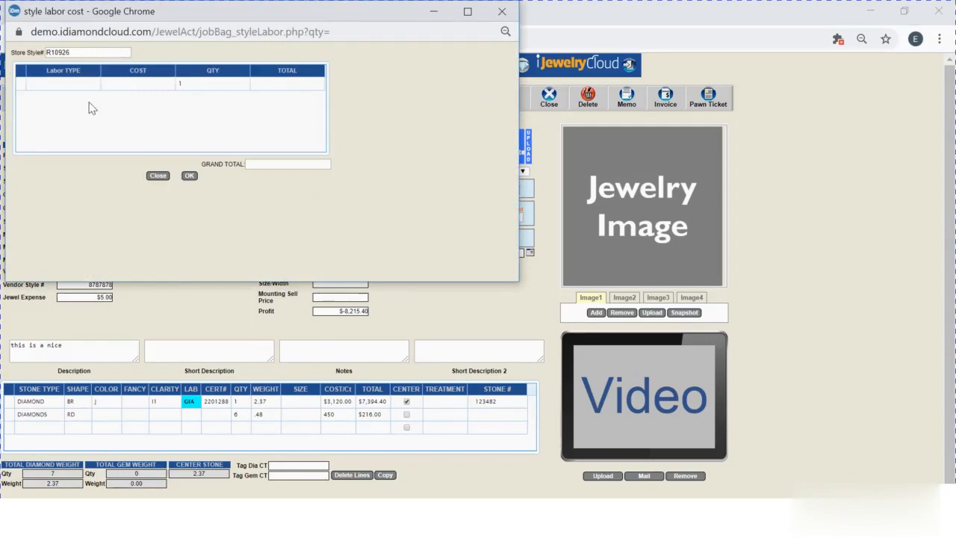
pyautogui.click(79, 83)
pyautogui.click(81, 84)
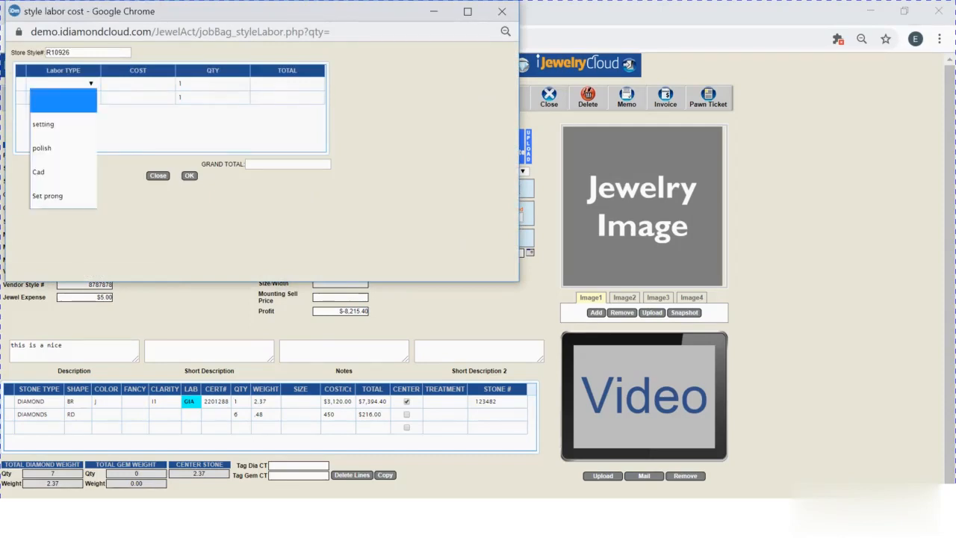
pyautogui.click(80, 123)
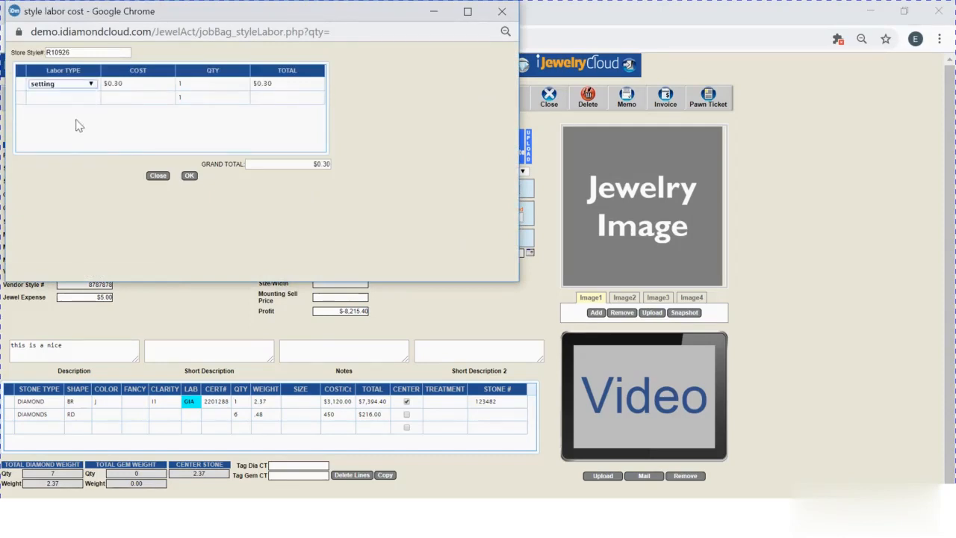
pyautogui.press('Tab')
pyautogui.write('6')
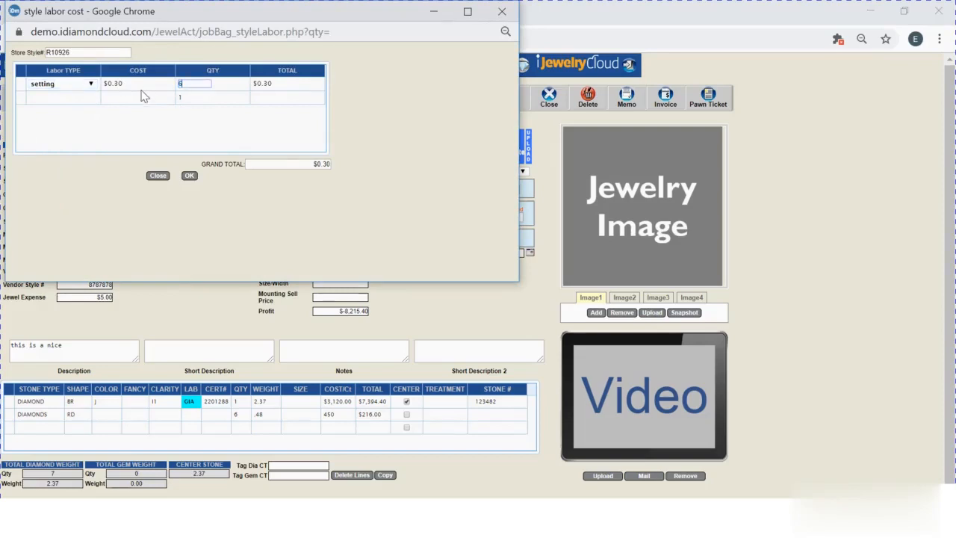
pyautogui.press('Tab')
# Add a polish labor line, apply the labor total to the item and close the labor cost window.
pyautogui.click(65, 97)
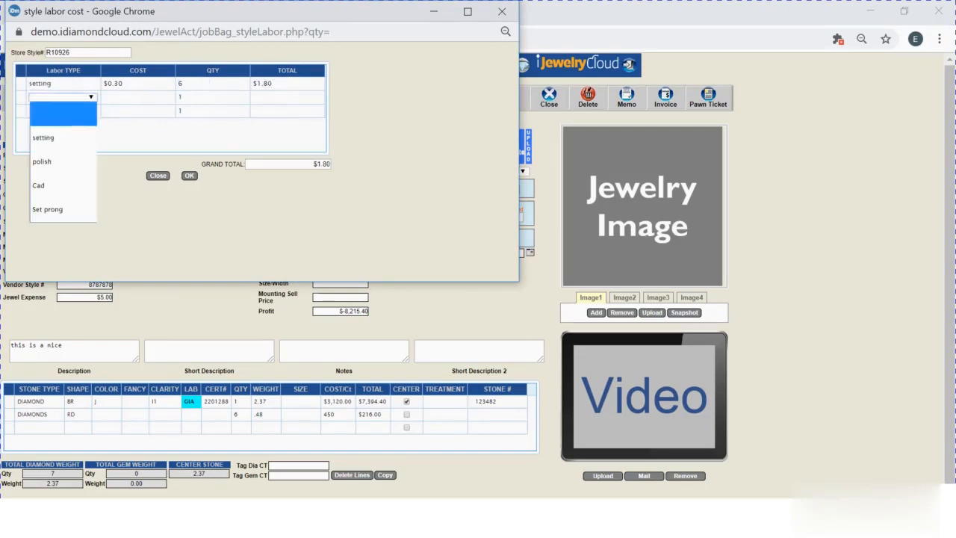
pyautogui.click(63, 162)
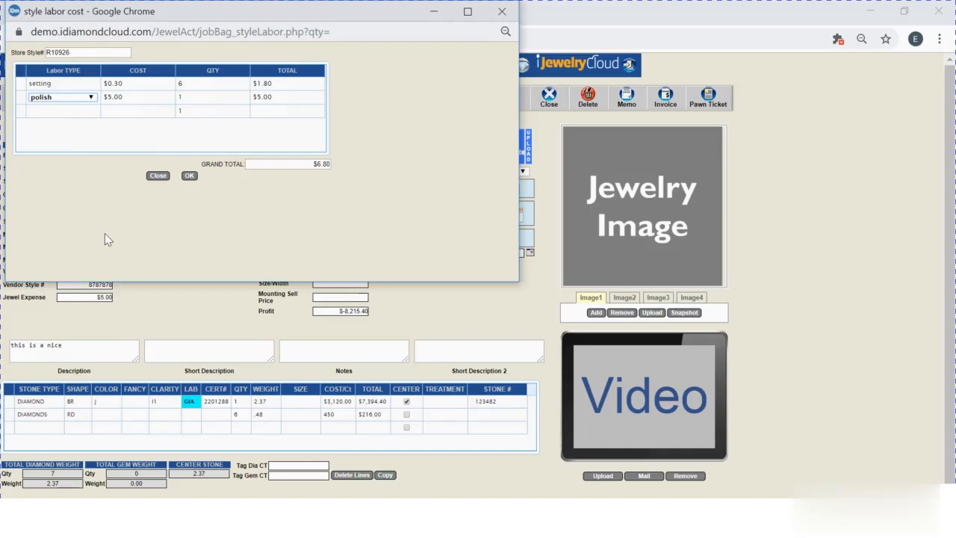
pyautogui.click(191, 176)
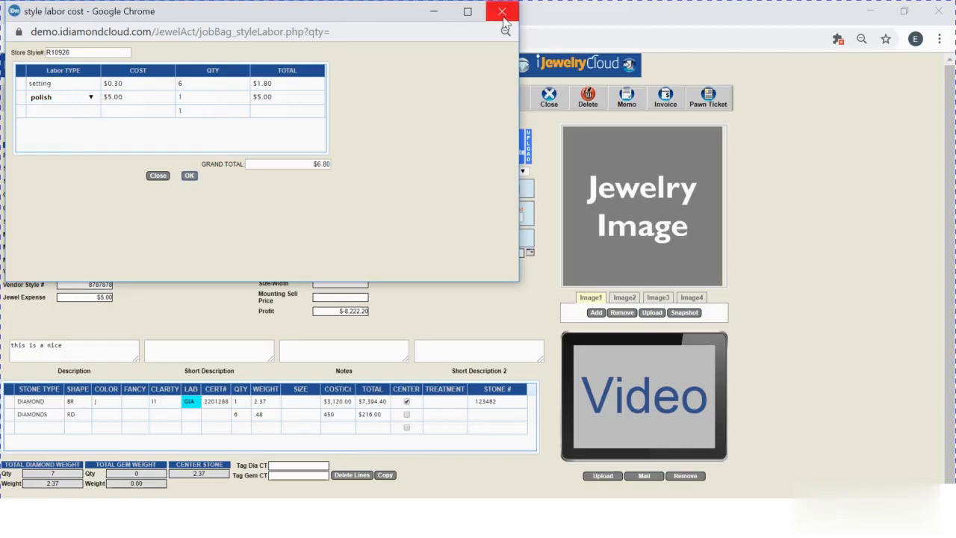
pyautogui.click(503, 18)
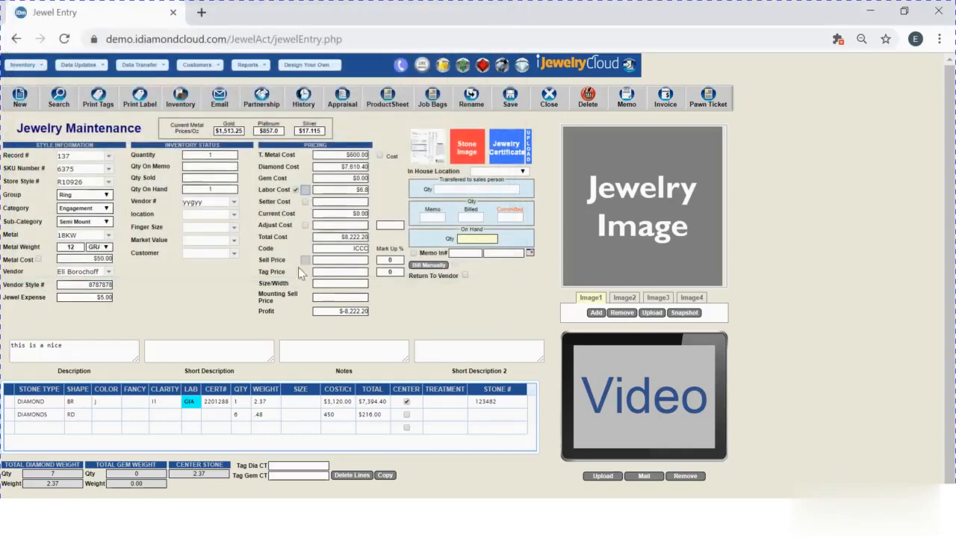
# Examine the labor cost, total cost and current cost in the pricing section.
pyautogui.moveTo(350, 190); pyautogui.dragTo(387, 191)
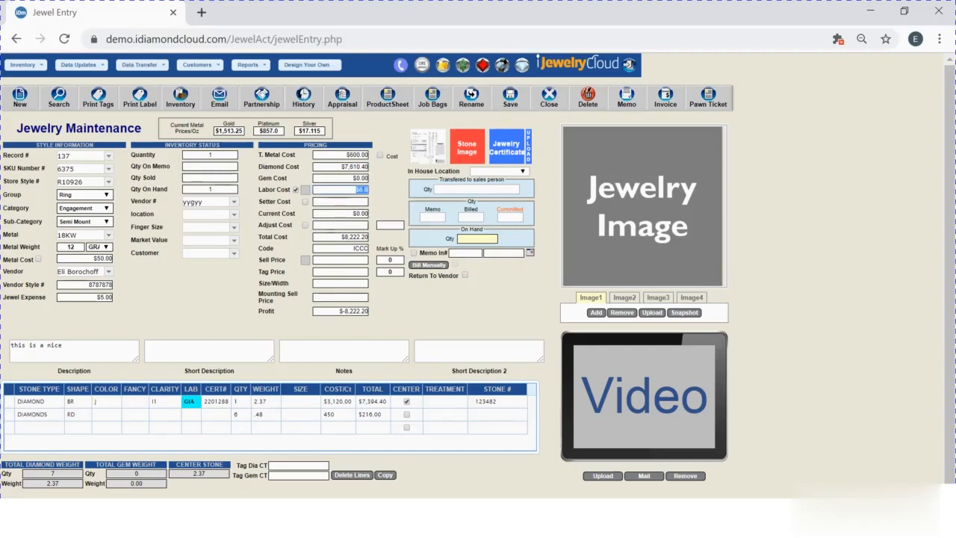
pyautogui.moveTo(337, 237); pyautogui.dragTo(379, 245)
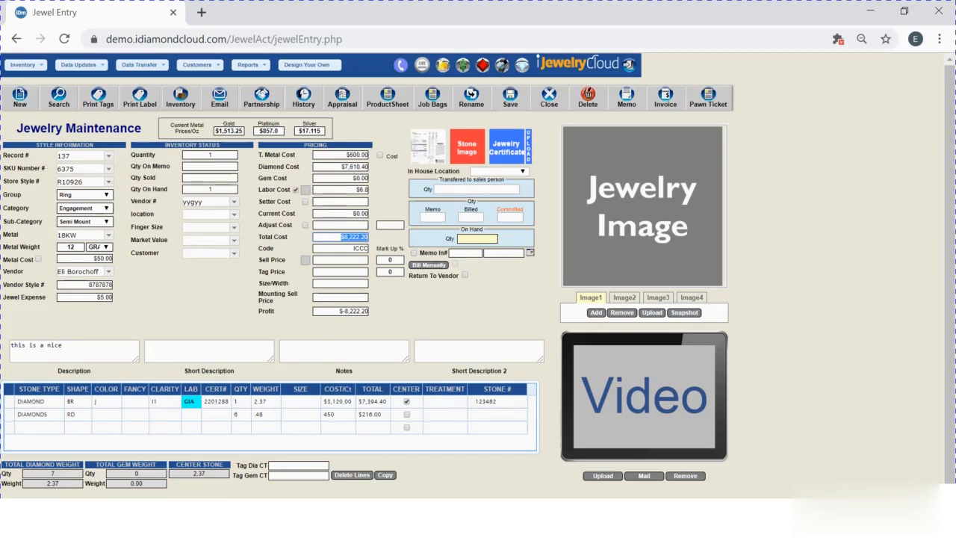
pyautogui.moveTo(344, 214); pyautogui.dragTo(422, 228)
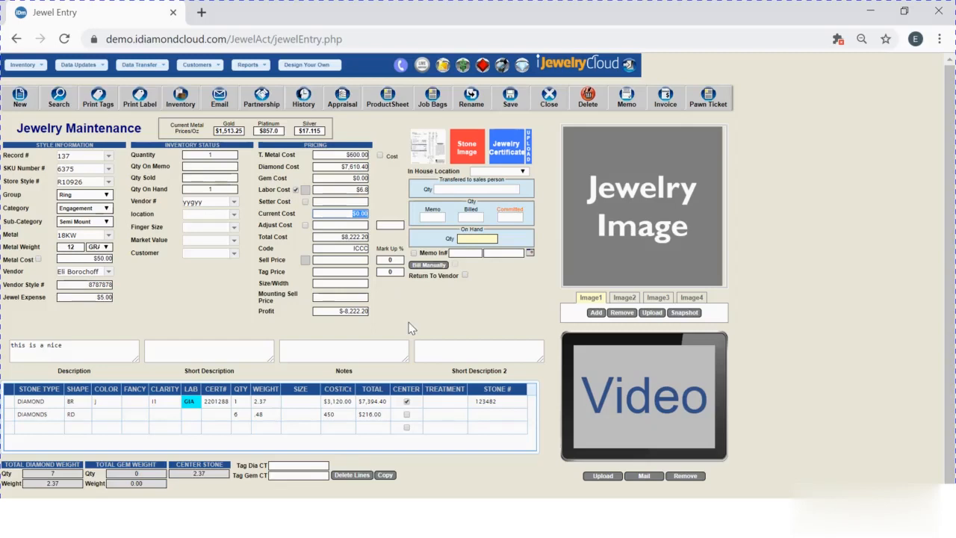
pyautogui.click(342, 237)
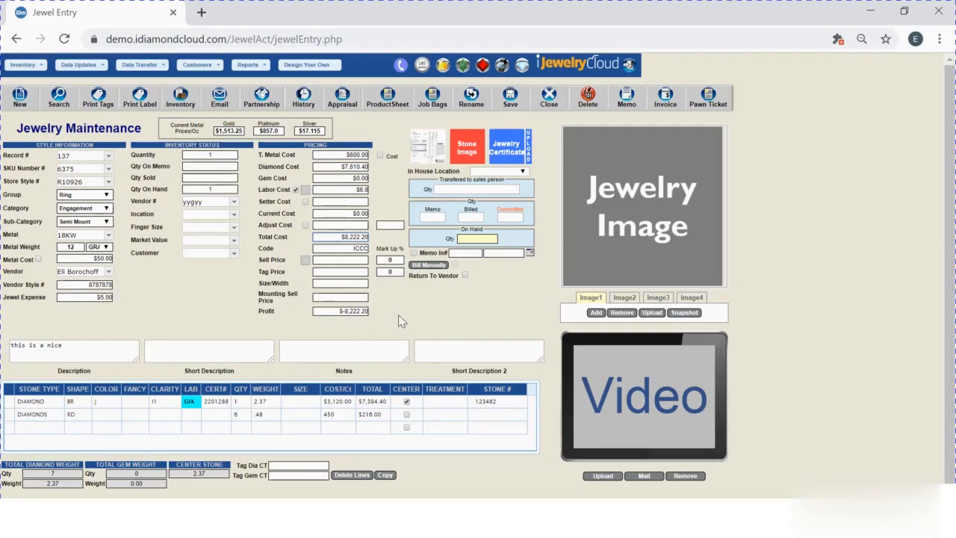
# Set the sell price markup to 50% and the tag price markup to 400%, then compare them with the total cost.
pyautogui.click(390, 259)
pyautogui.write('50')
pyautogui.press('Tab')
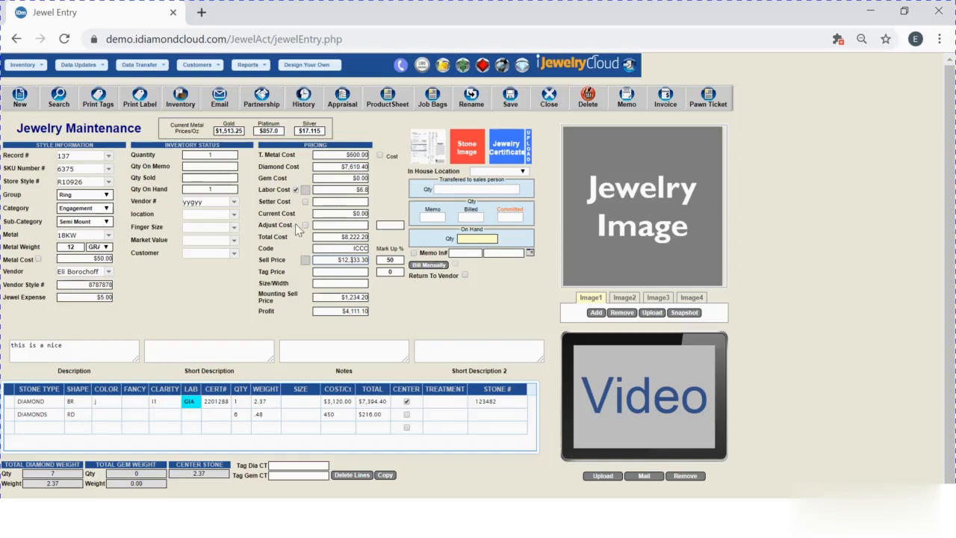
pyautogui.doubleClick(389, 272)
pyautogui.write('400')
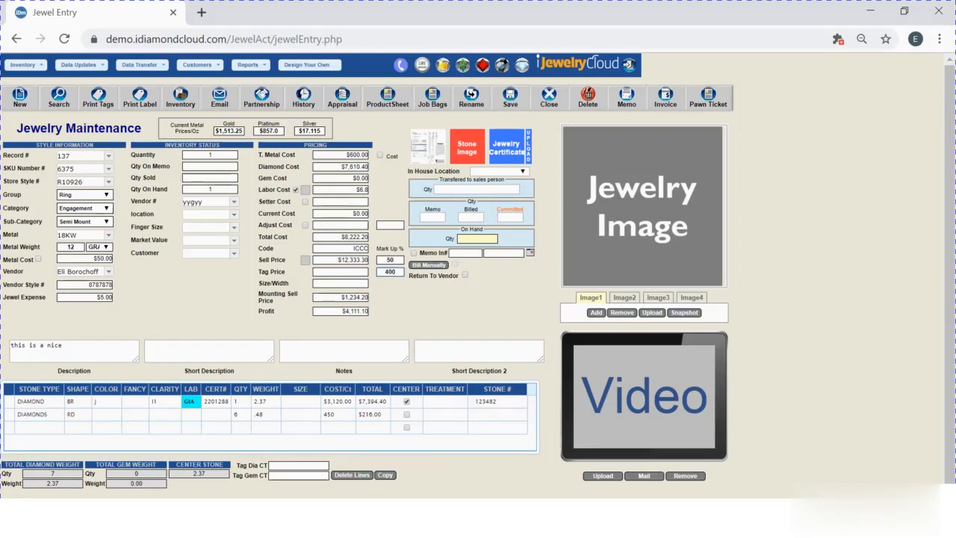
pyautogui.click(362, 272)
pyautogui.doubleClick(372, 236)
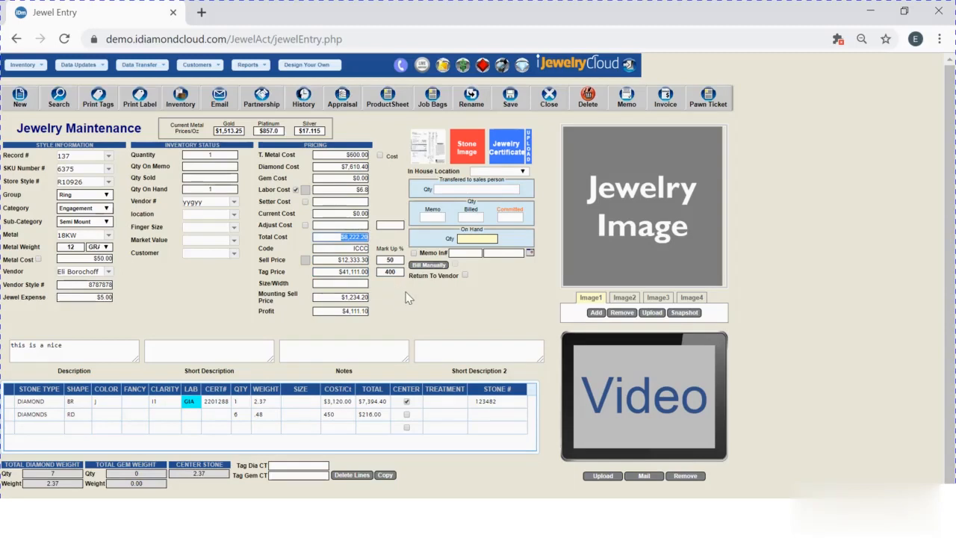
# Enter 6 as the size/width and check the mounting sell price.
pyautogui.click(342, 284)
pyautogui.write('6')
pyautogui.moveTo(336, 297); pyautogui.dragTo(384, 303)
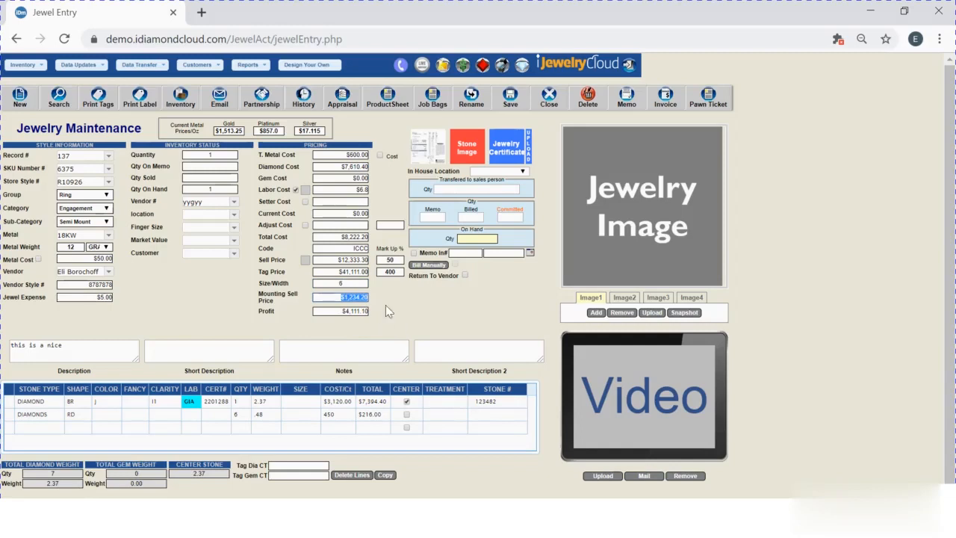
# Review the total cost in the pricing section and the notes field below it.
pyautogui.click(351, 237)
pyautogui.click(432, 310)
pyautogui.click(351, 349)
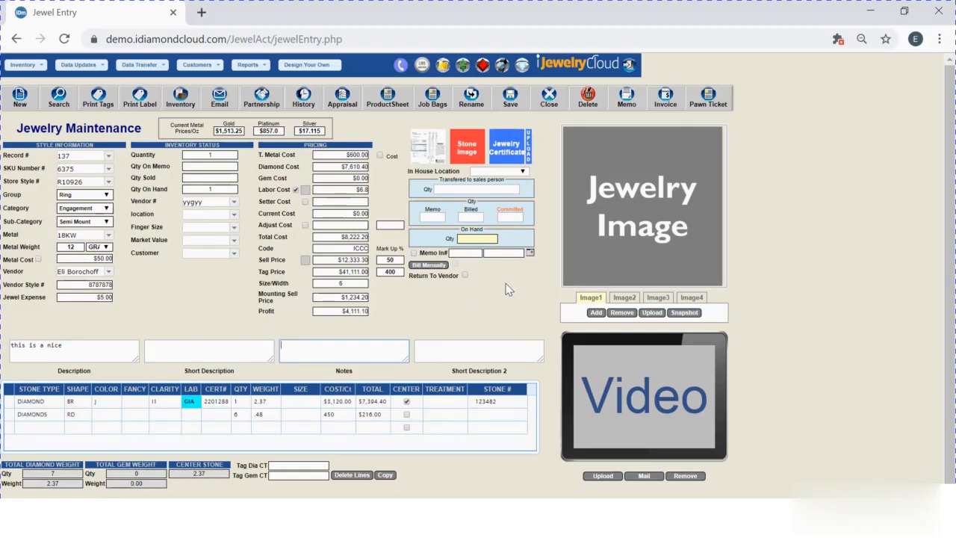
# Examine the jewelry certificate upload, browse the Desktop folder for a certificate file and close the upload windows.
pyautogui.click(530, 156)
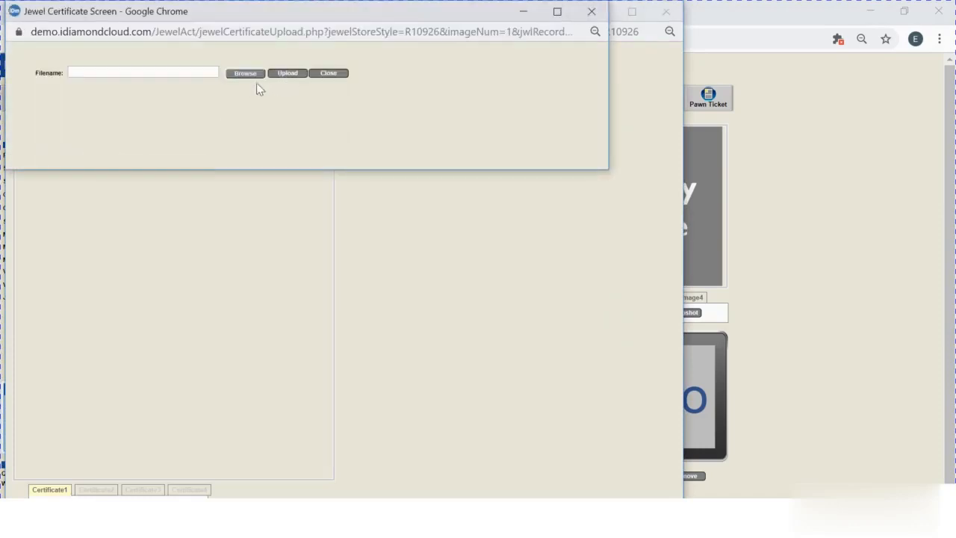
pyautogui.click(250, 75)
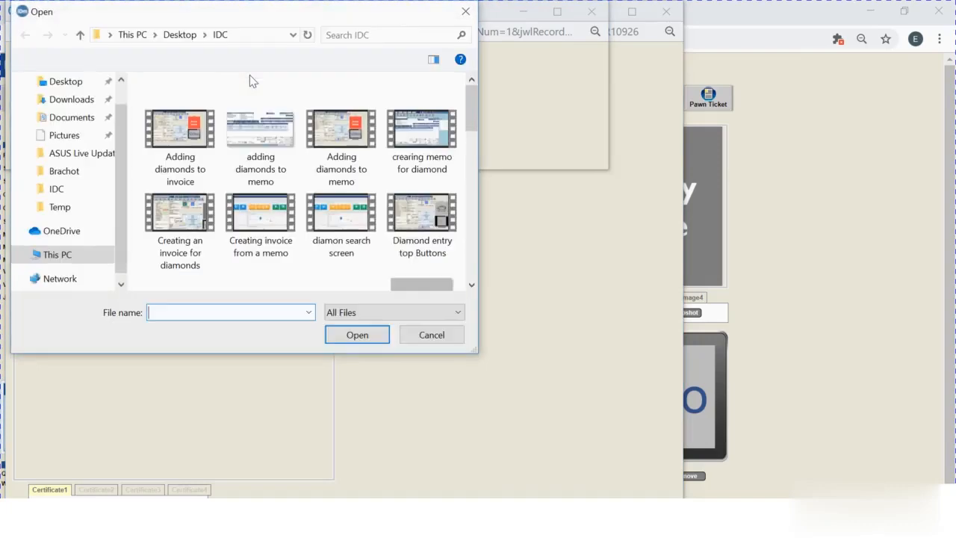
pyautogui.click(56, 97)
pyautogui.click(61, 85)
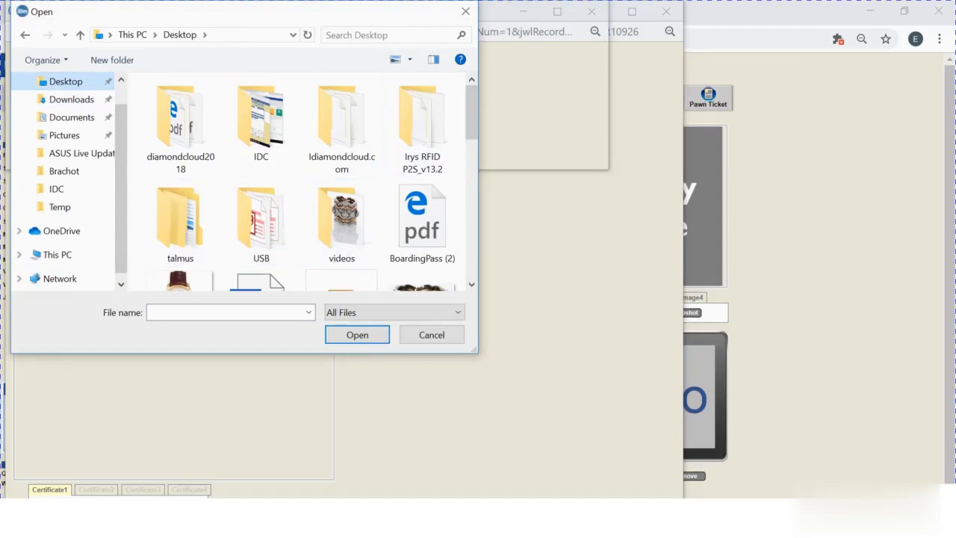
pyautogui.click(465, 11)
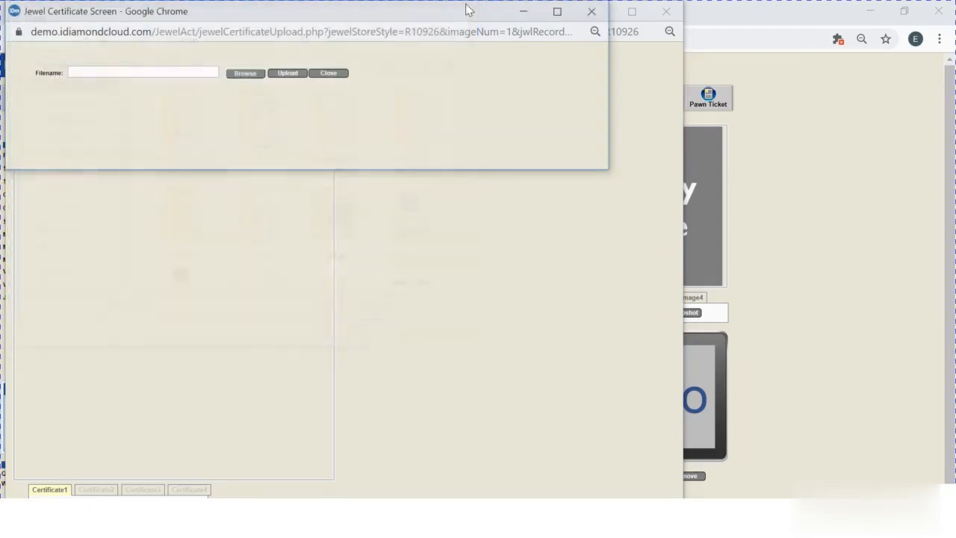
pyautogui.click(592, 11)
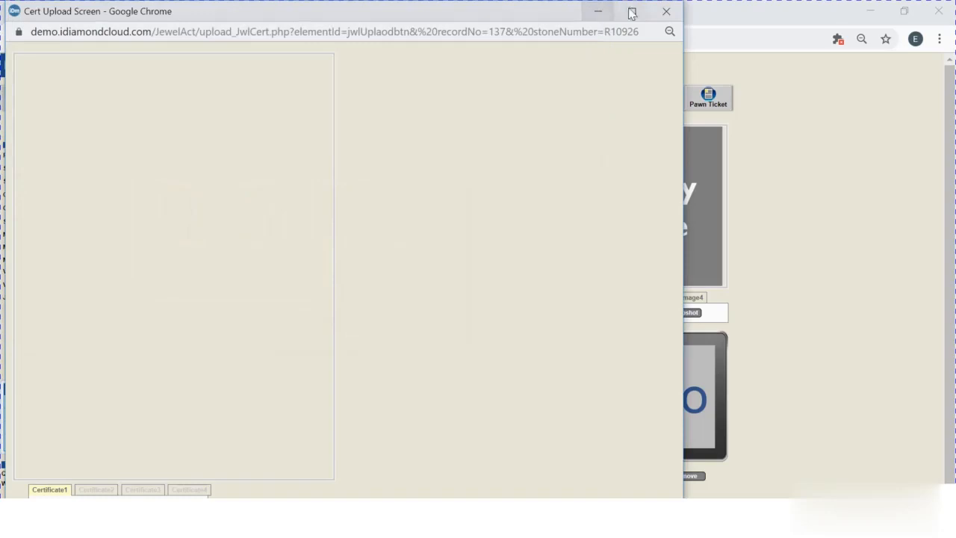
pyautogui.click(669, 12)
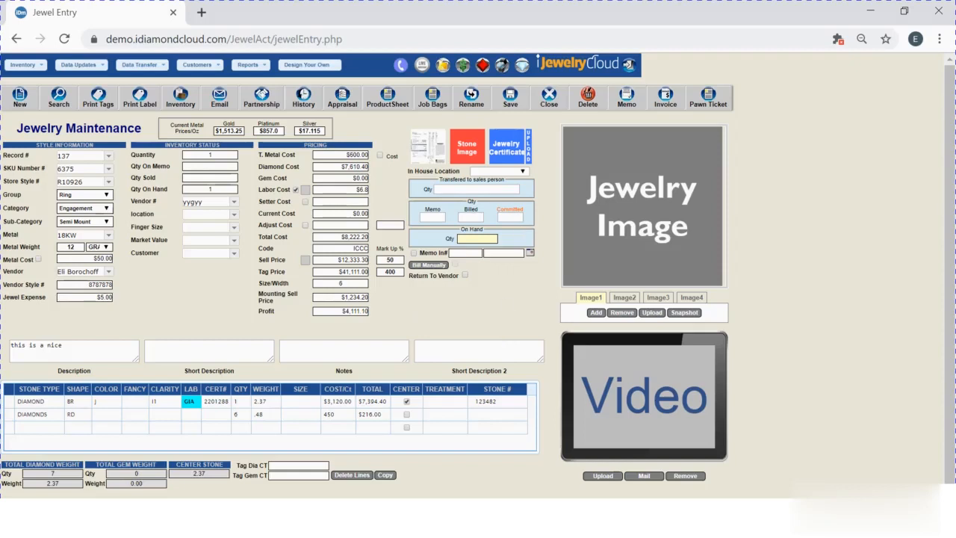
# Examine the in-house location choices and the InHouseLocation maintenance window, then close it.
pyautogui.click(524, 172)
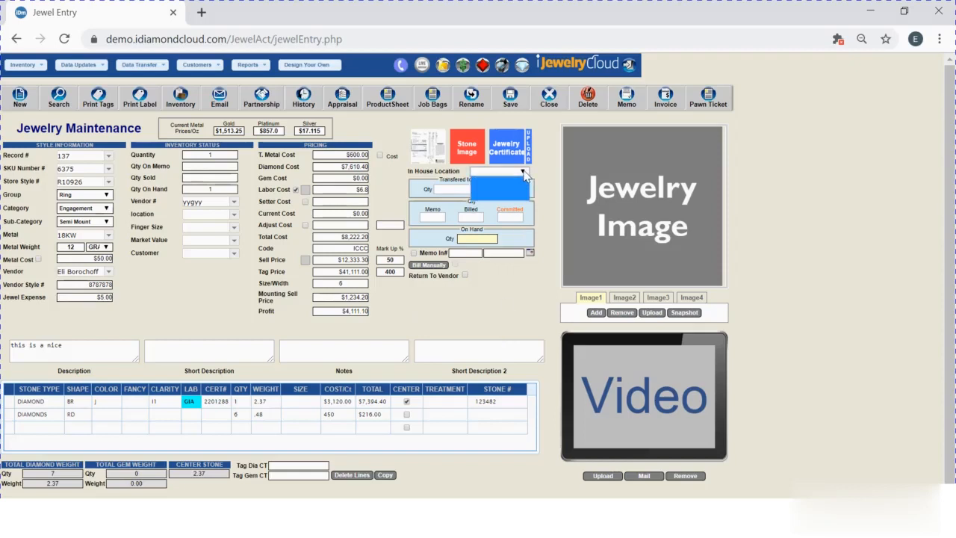
pyautogui.click(525, 174)
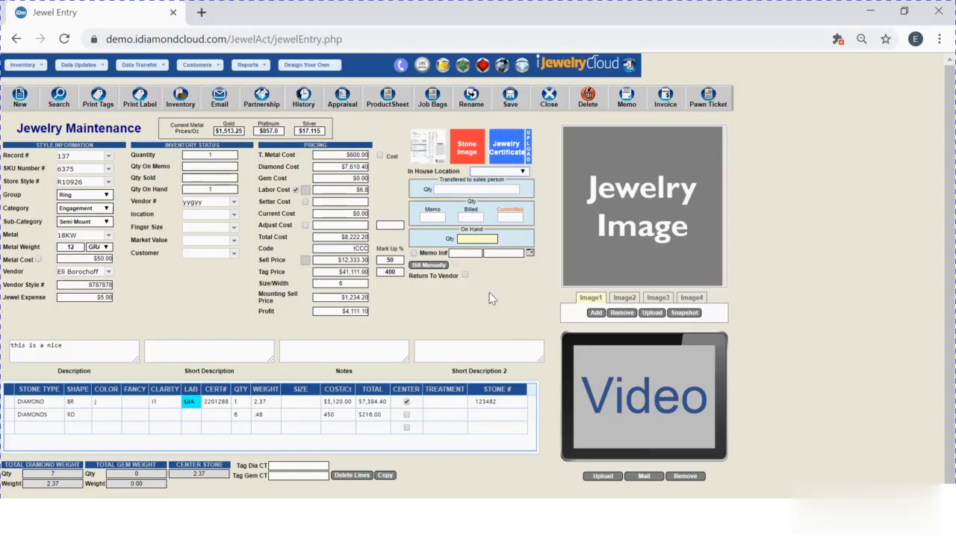
pyautogui.click(100, 72)
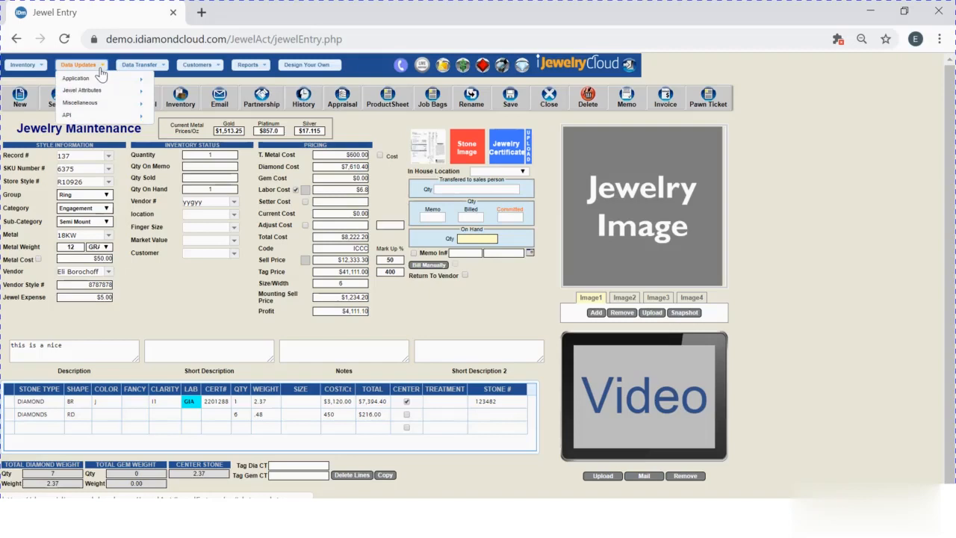
pyautogui.moveTo(102, 84)
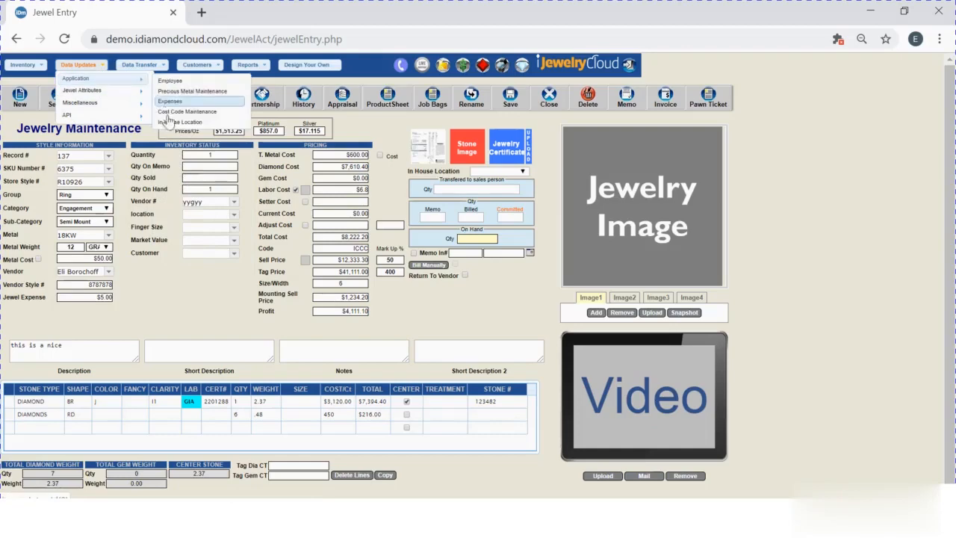
pyautogui.click(168, 122)
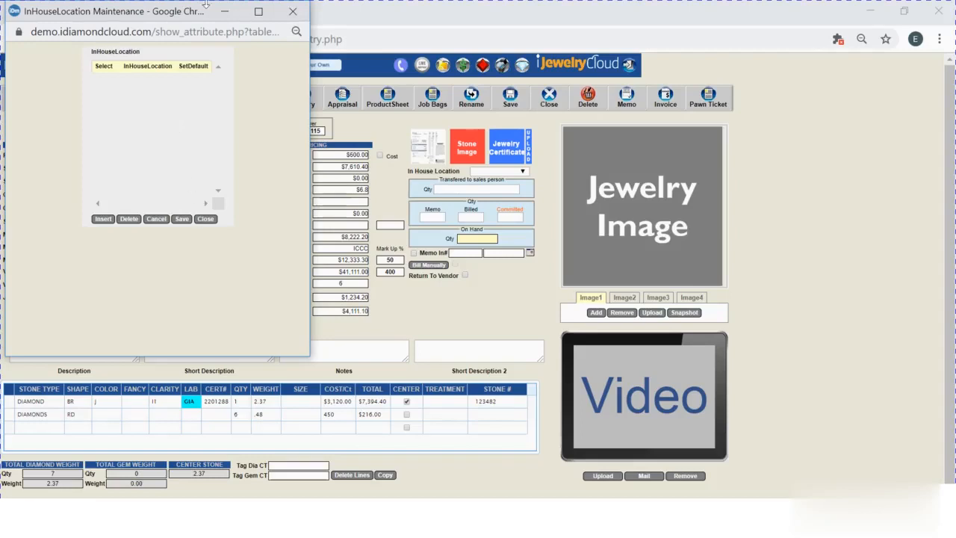
pyautogui.click(293, 12)
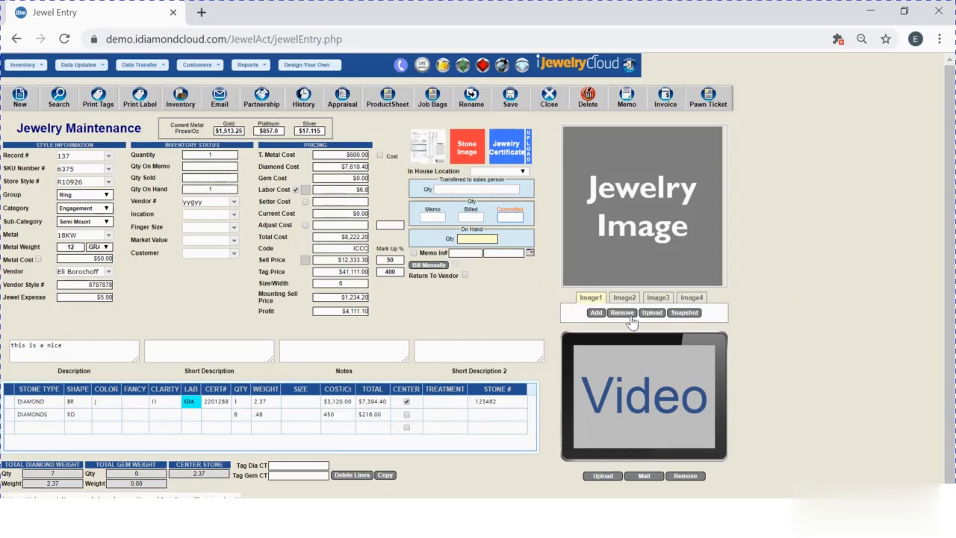
# Upload the ring picture S07,sol_W.jpg from the Desktop folder as Image1 of the item and close the upload window.
pyautogui.click(657, 315)
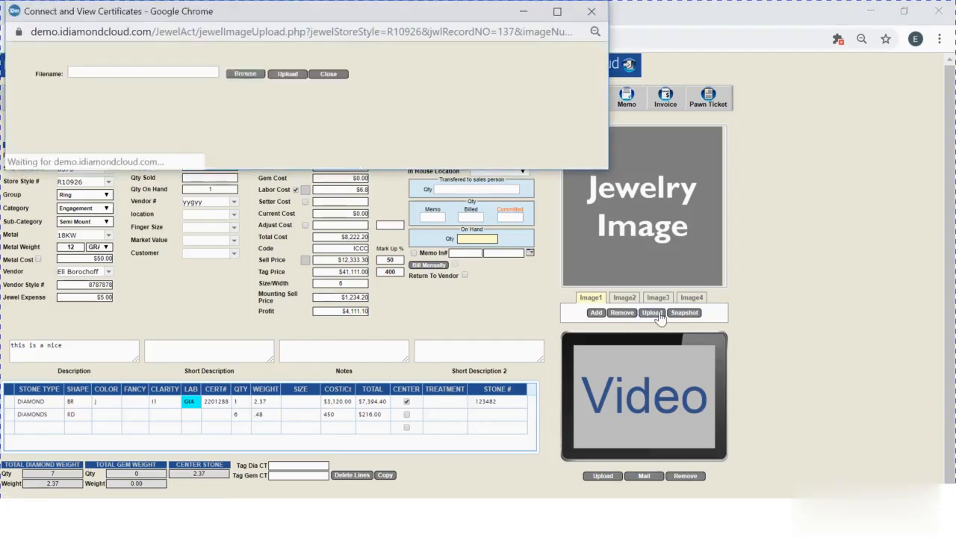
pyautogui.click(246, 75)
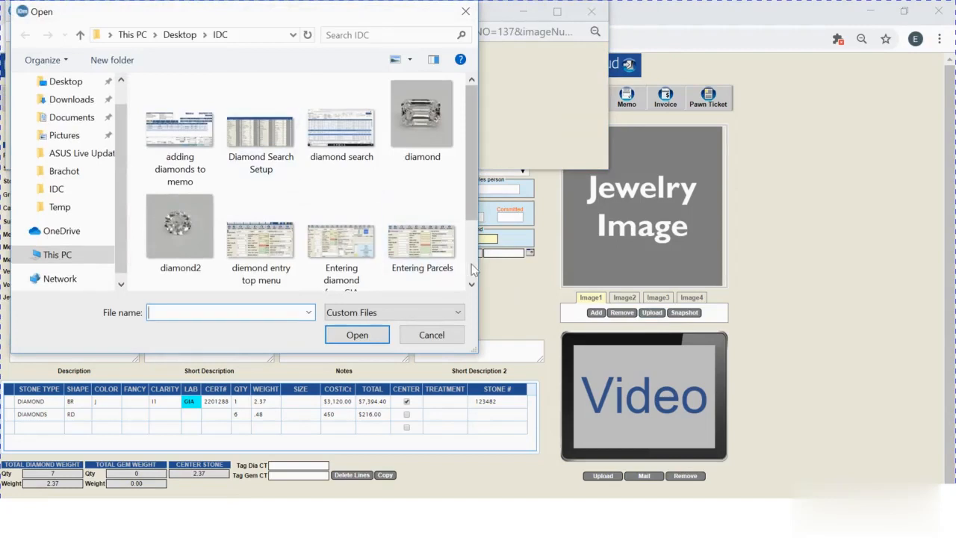
pyautogui.click(67, 84)
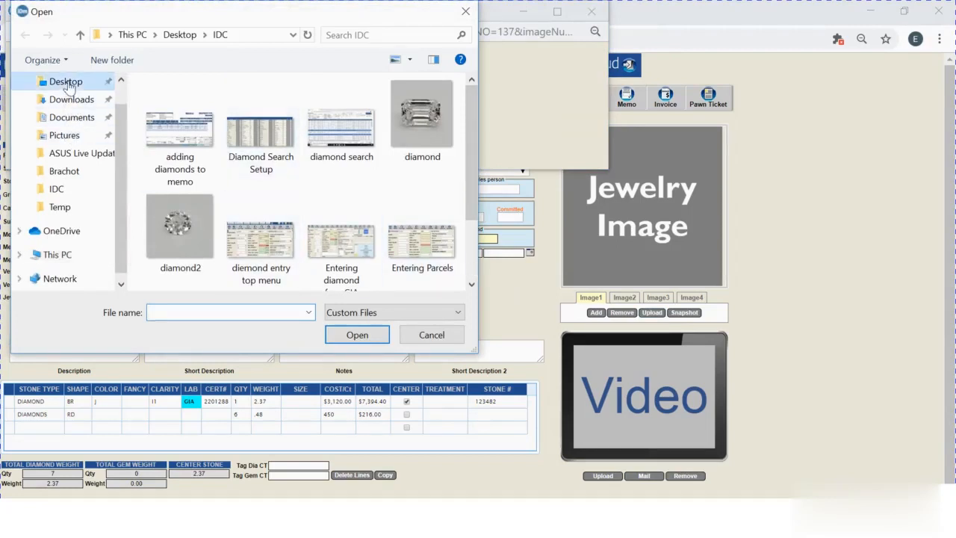
pyautogui.click(472, 284)
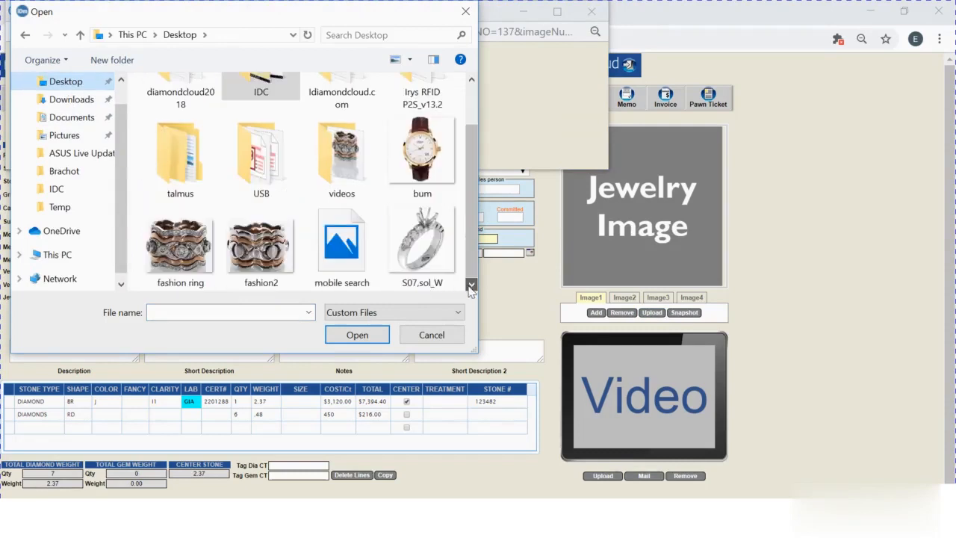
pyautogui.click(439, 239)
pyautogui.click(357, 336)
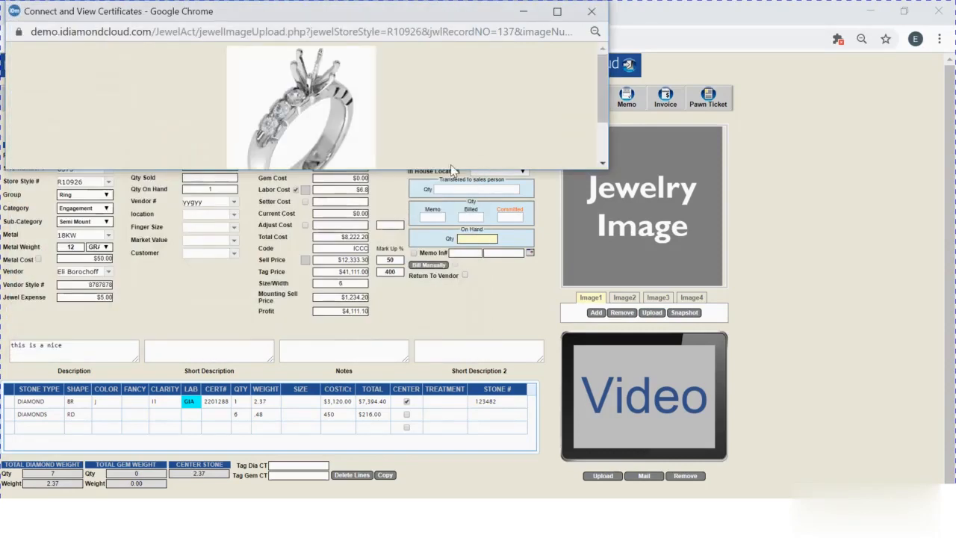
pyautogui.moveTo(450, 166); pyautogui.dragTo(449, 384)
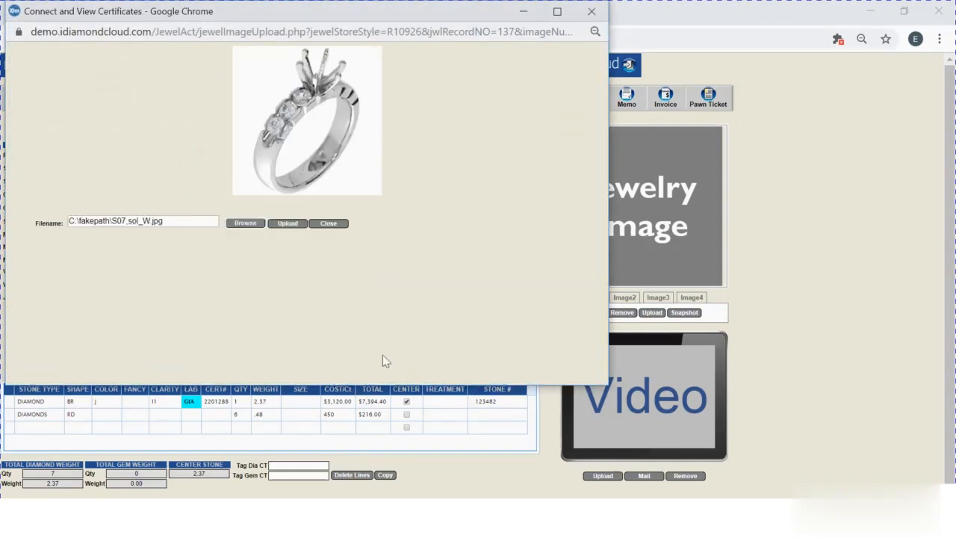
pyautogui.click(288, 225)
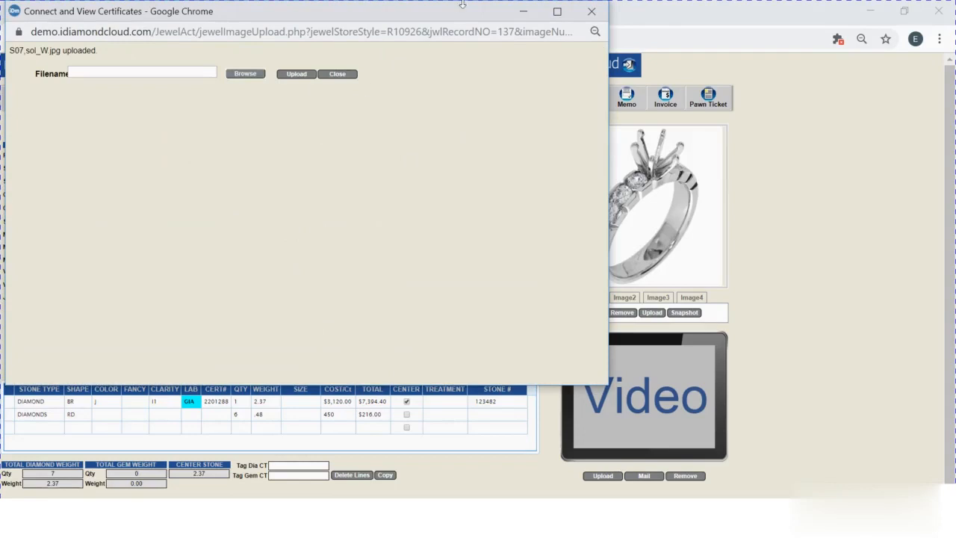
pyautogui.click(592, 12)
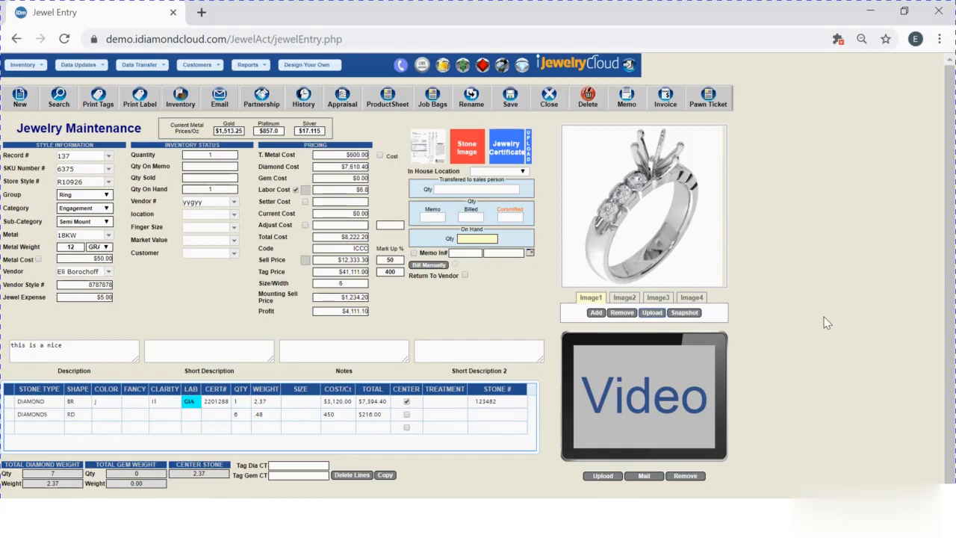
# Examine the file and URL options for uploading a jewelry video, then close the uploader.
pyautogui.click(605, 478)
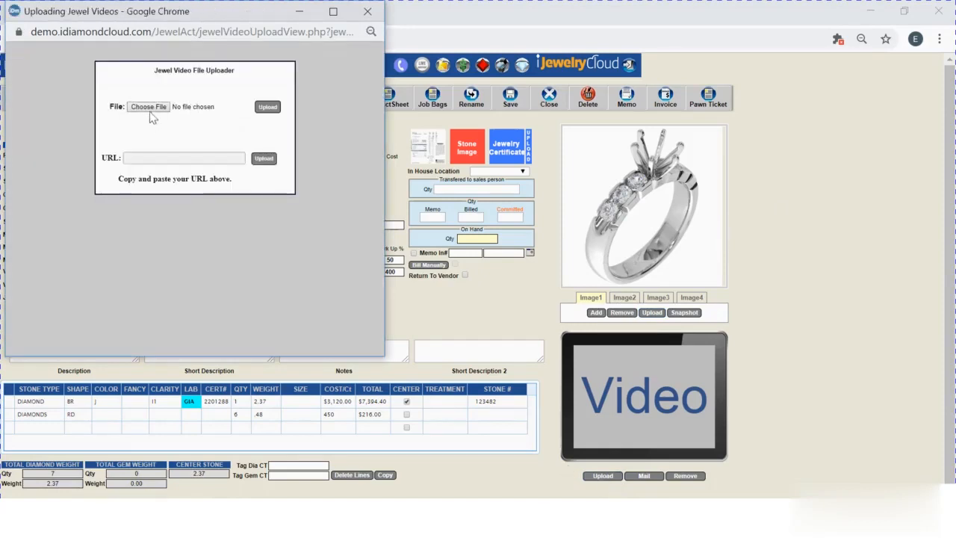
pyautogui.click(151, 108)
pyautogui.click(161, 158)
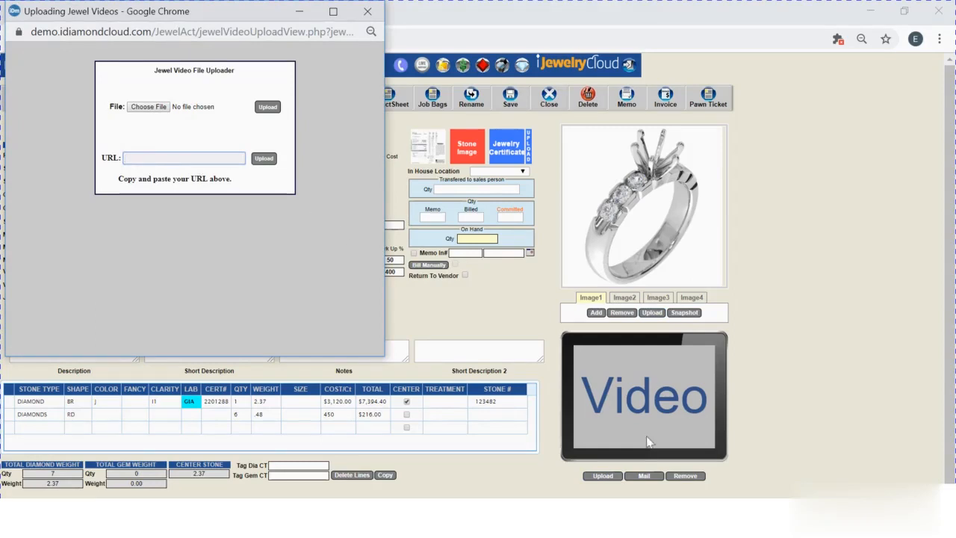
pyautogui.click(366, 12)
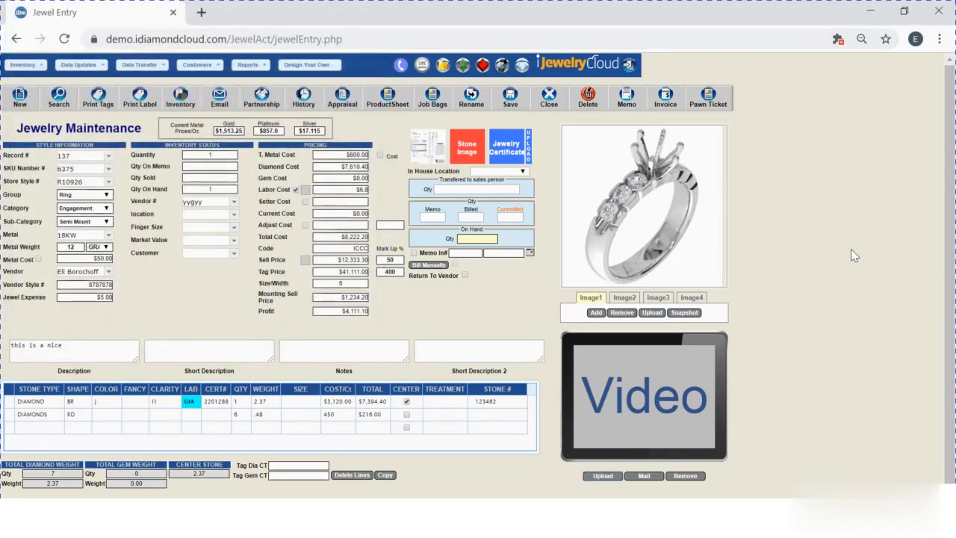
# Examine the email form for sending the item's video and close it without sending.
pyautogui.click(646, 477)
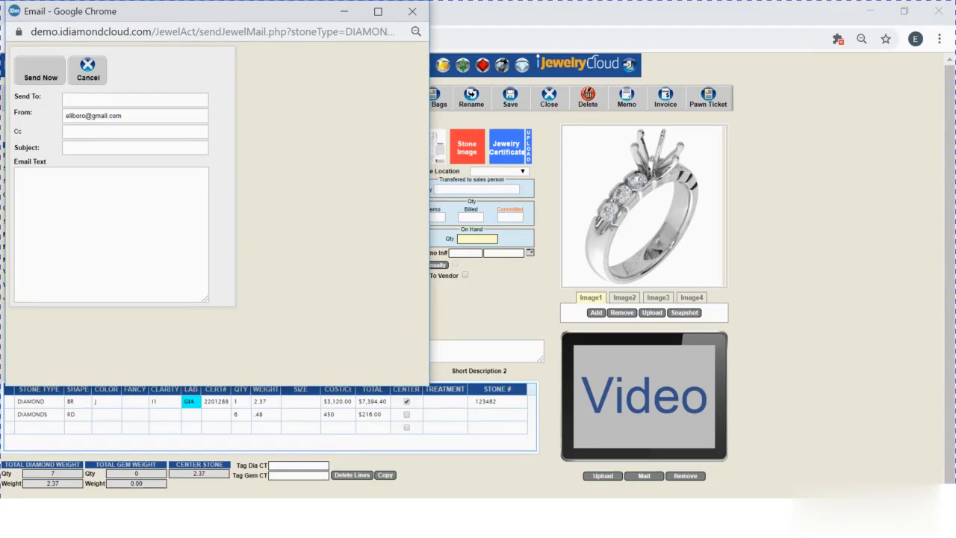
pyautogui.click(20, 177)
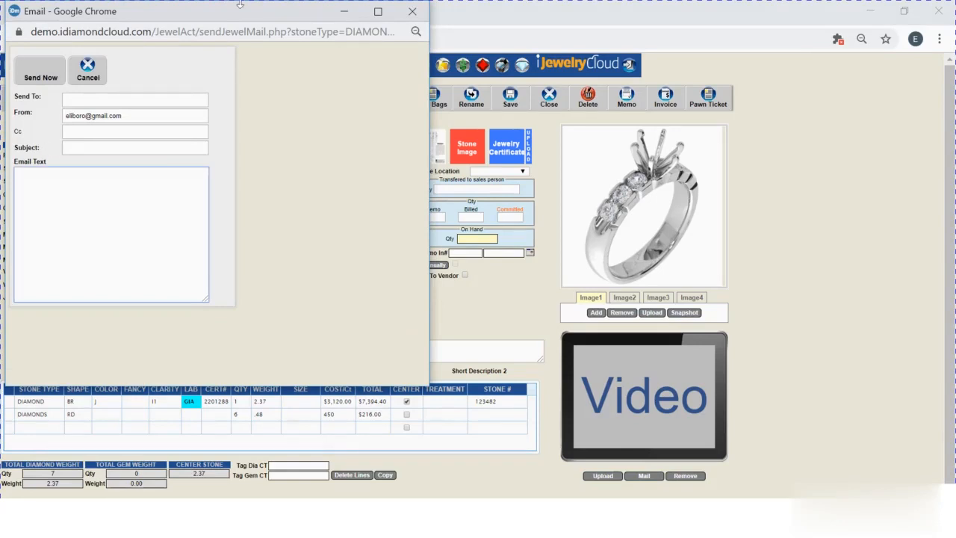
pyautogui.click(413, 13)
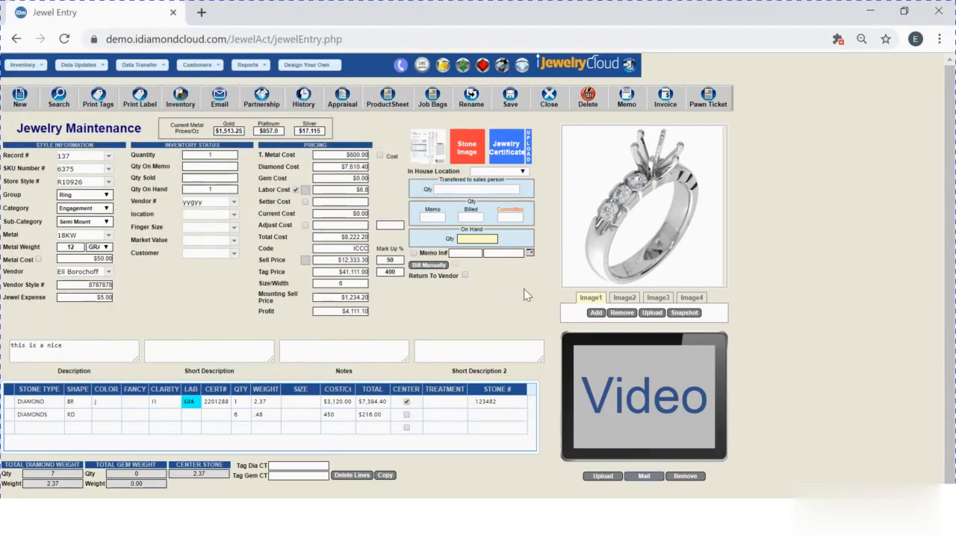
# Check the total diamond weight and the center stone weight in the stone summary.
pyautogui.doubleClick(52, 483)
pyautogui.doubleClick(198, 474)
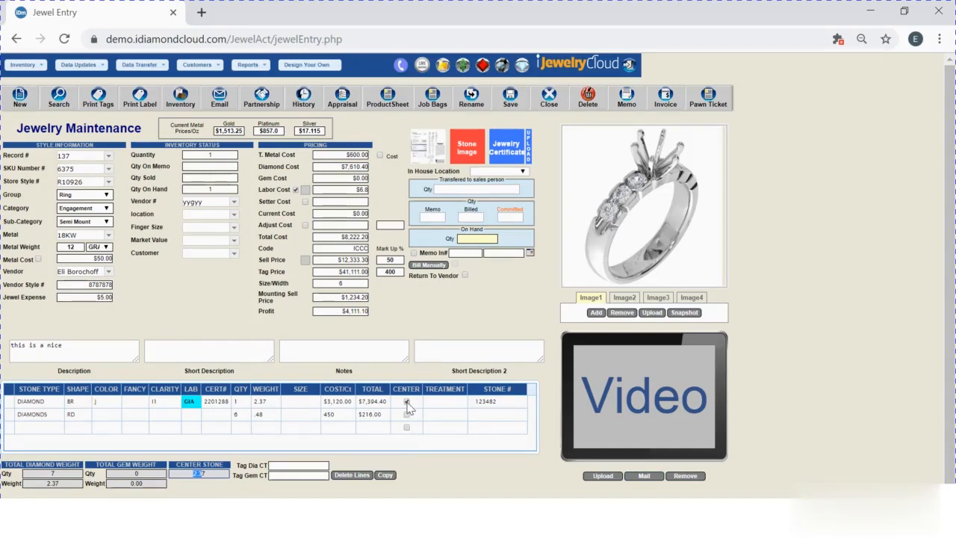
pyautogui.click(434, 482)
# Examine the jewelry tag layout with its printable fields and positions, then return to the jewelry record.
pyautogui.moveTo(42, 68)
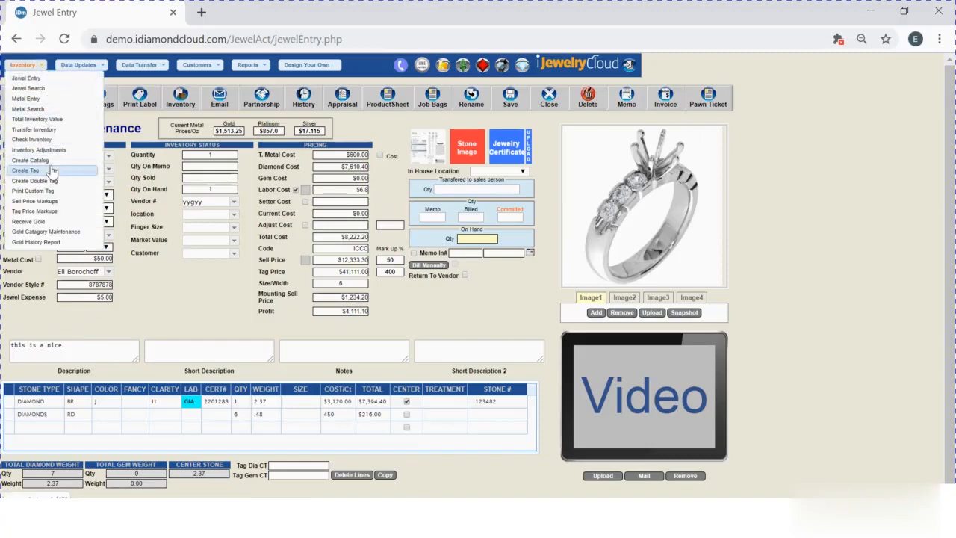
pyautogui.click(29, 170)
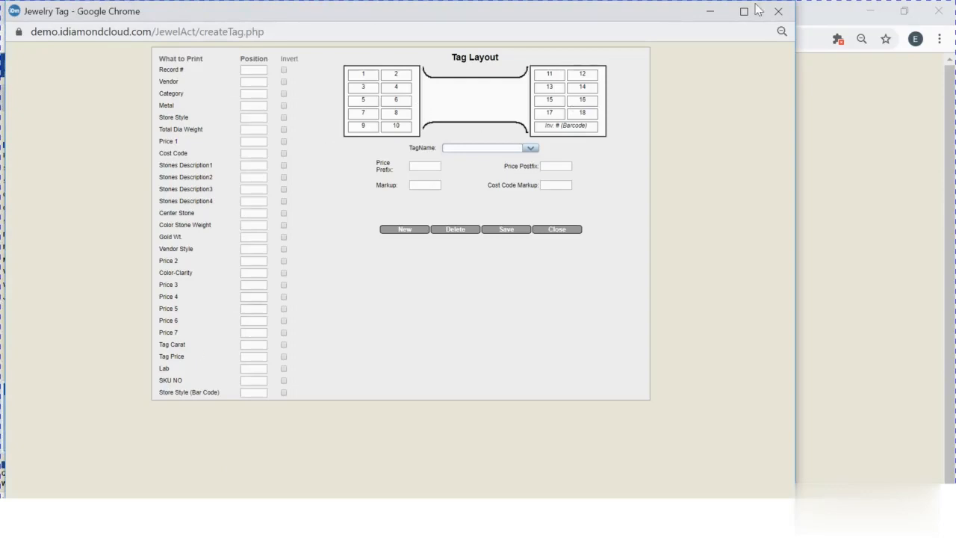
pyautogui.click(779, 11)
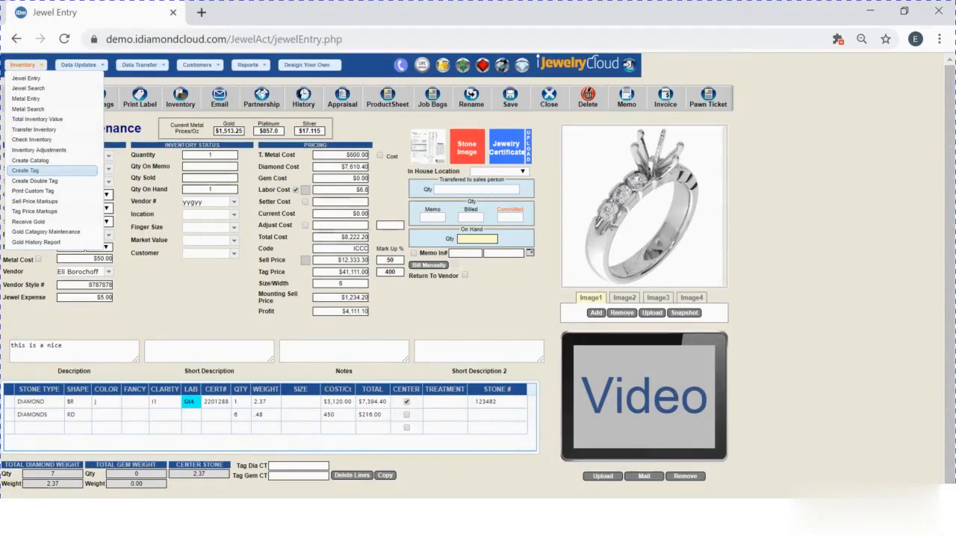
pyautogui.click(196, 328)
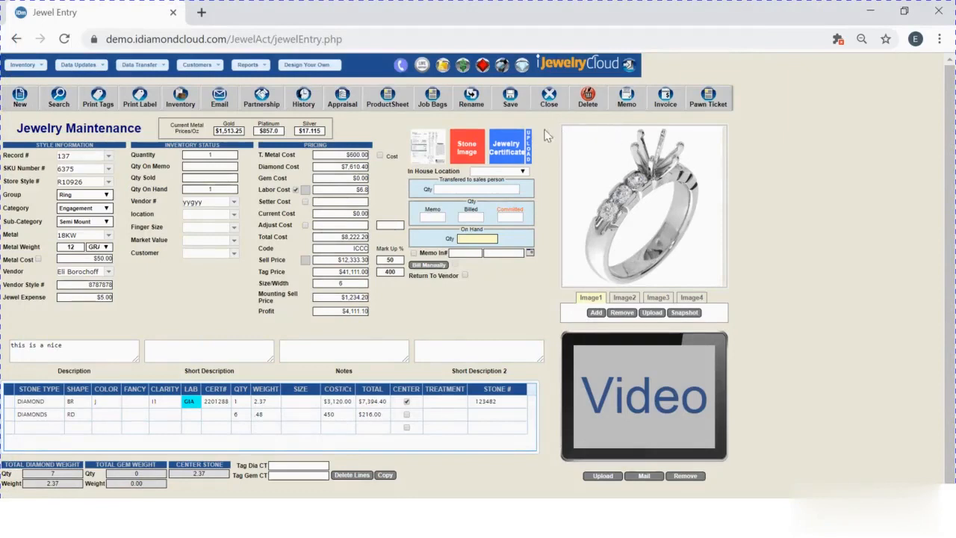
# Save the engagement ring record and dismiss the confirmation.
pyautogui.click(511, 101)
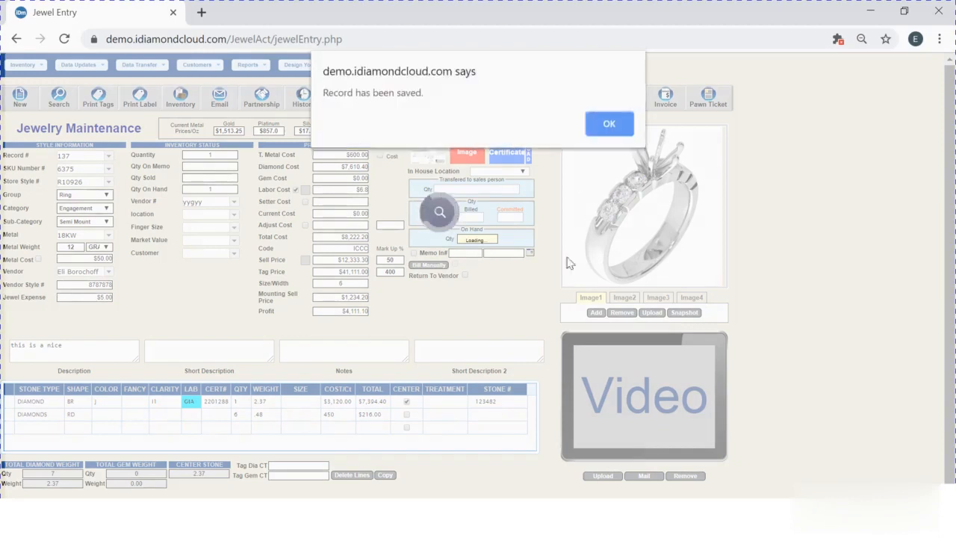
pyautogui.click(601, 127)
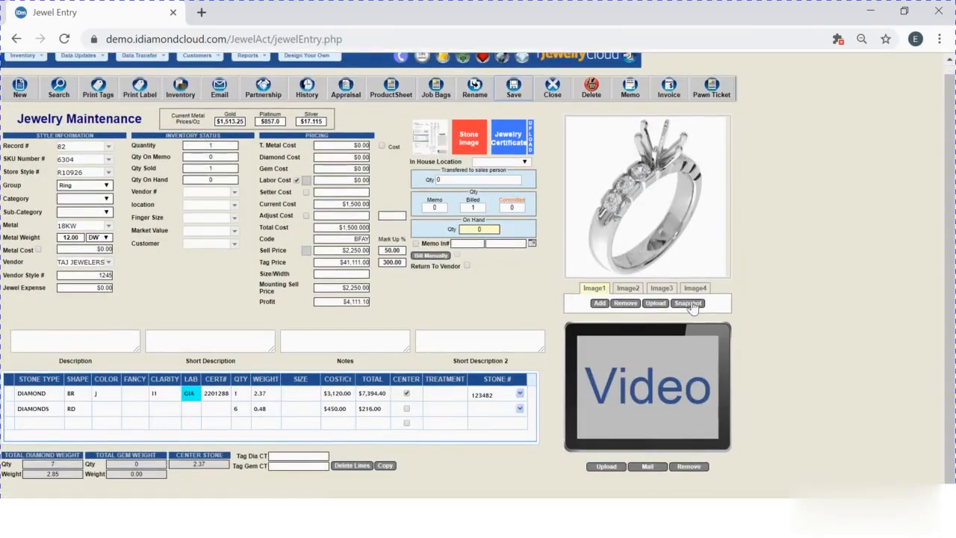
# Generate the ring's product sheet with all markups left at 0.00 and examine its general details, prices and stone table.
pyautogui.click(392, 91)
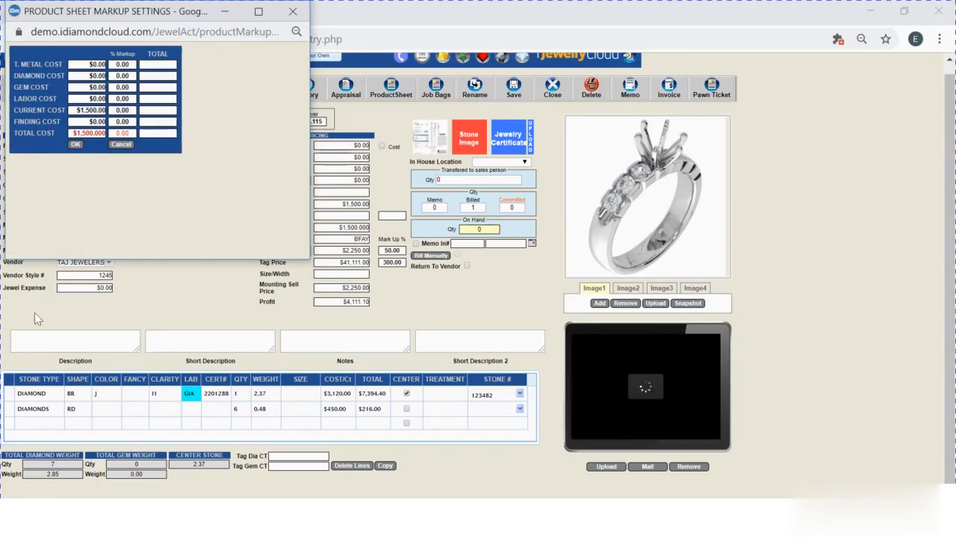
pyautogui.click(74, 144)
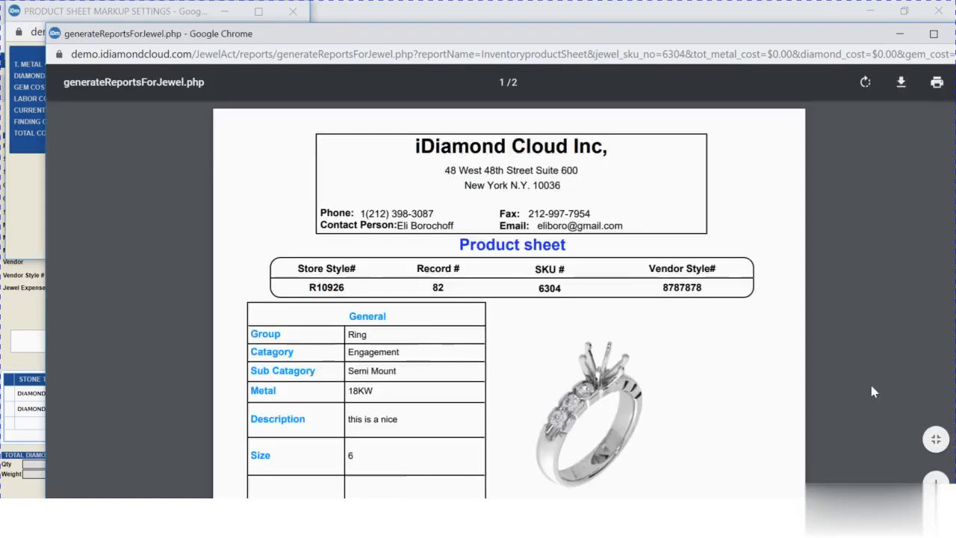
pyautogui.scroll(-8, 691, 362)
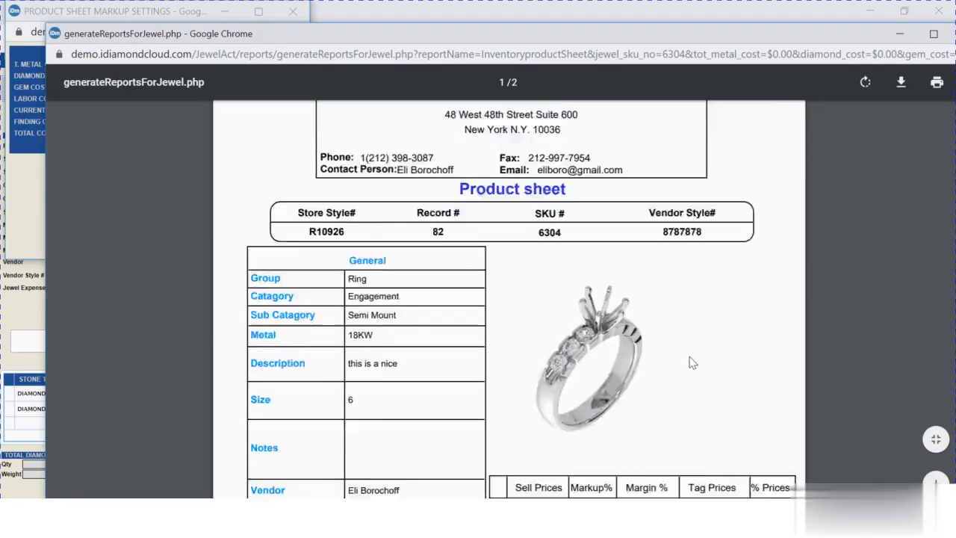
pyautogui.scroll(-4, 691, 362)
pyautogui.scroll(12, 691, 362)
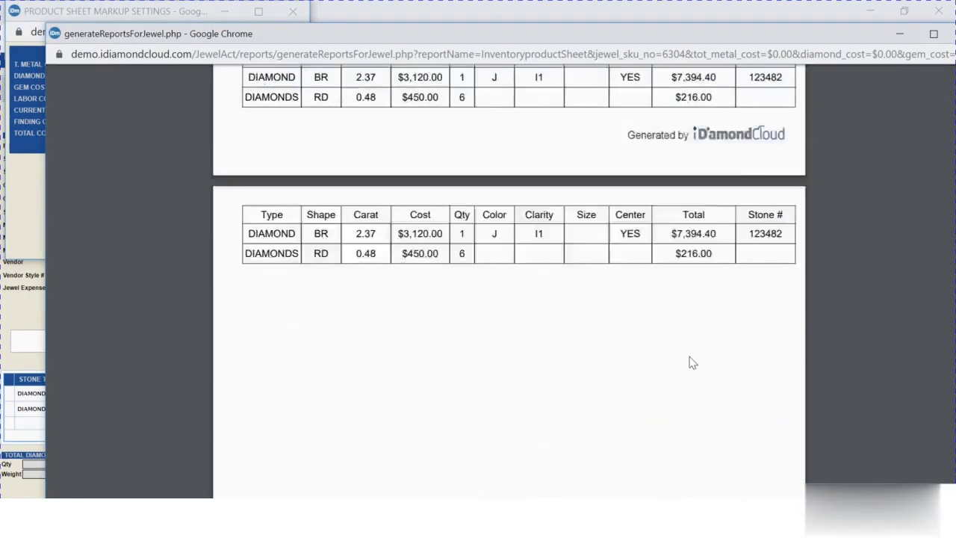
pyautogui.scroll(3, 692, 363)
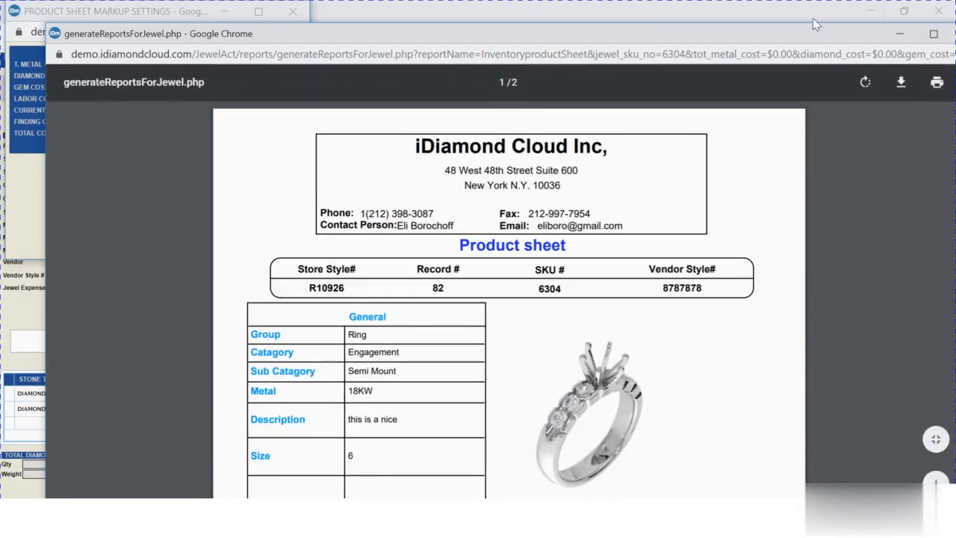
# Close the product sheet report and its markup settings window to return to the jewelry record.
pyautogui.moveTo(820, 36); pyautogui.dragTo(706, 56)
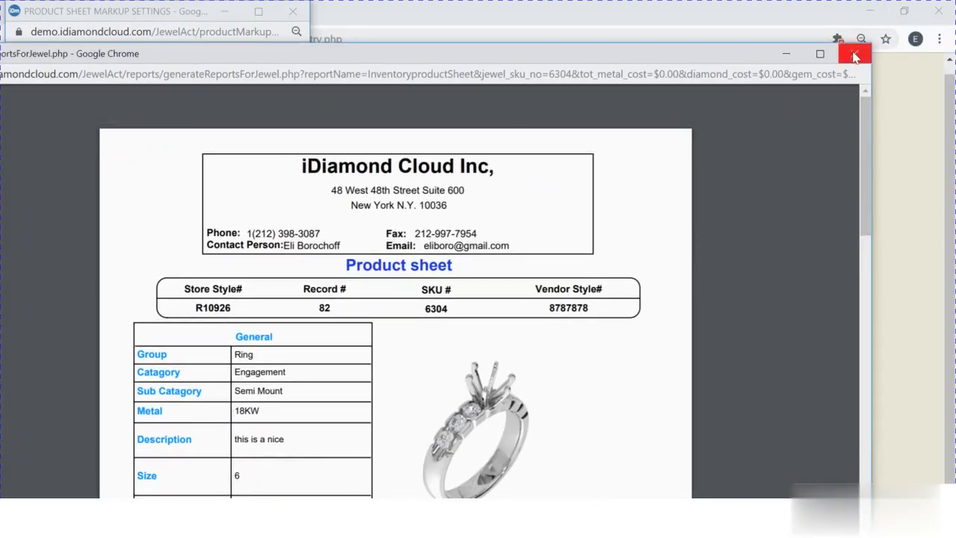
pyautogui.click(855, 55)
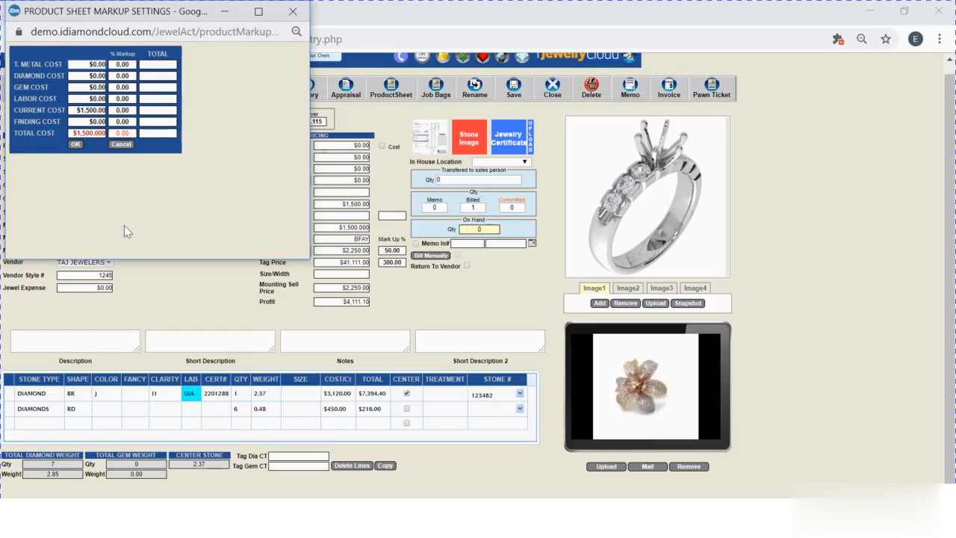
pyautogui.click(293, 12)
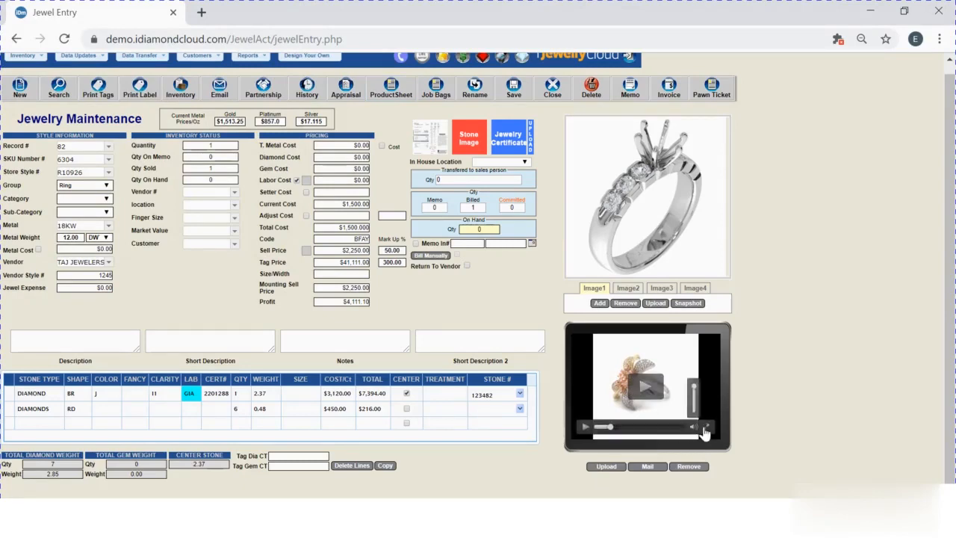
# View the item's video in full screen, then return to the jewelry record.
pyautogui.click(707, 428)
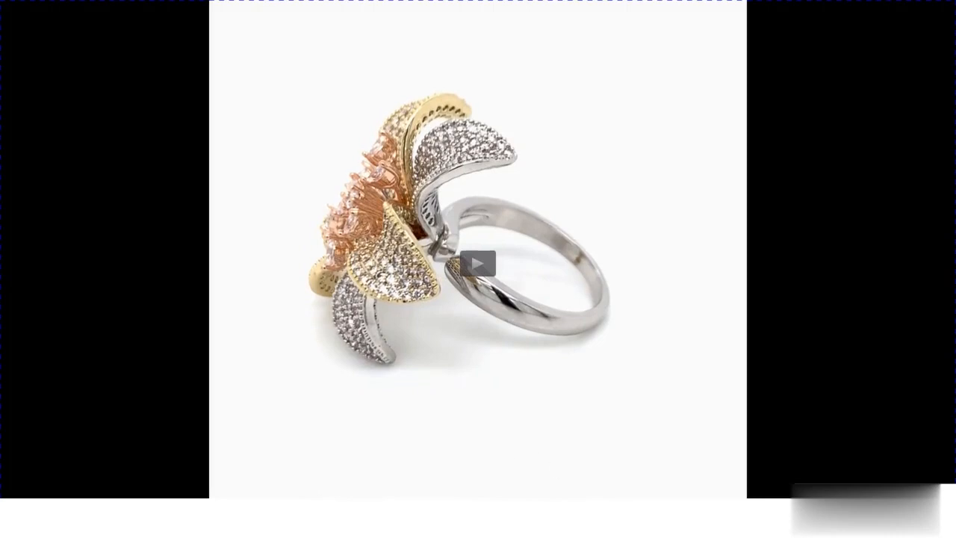
pyautogui.press('Escape')
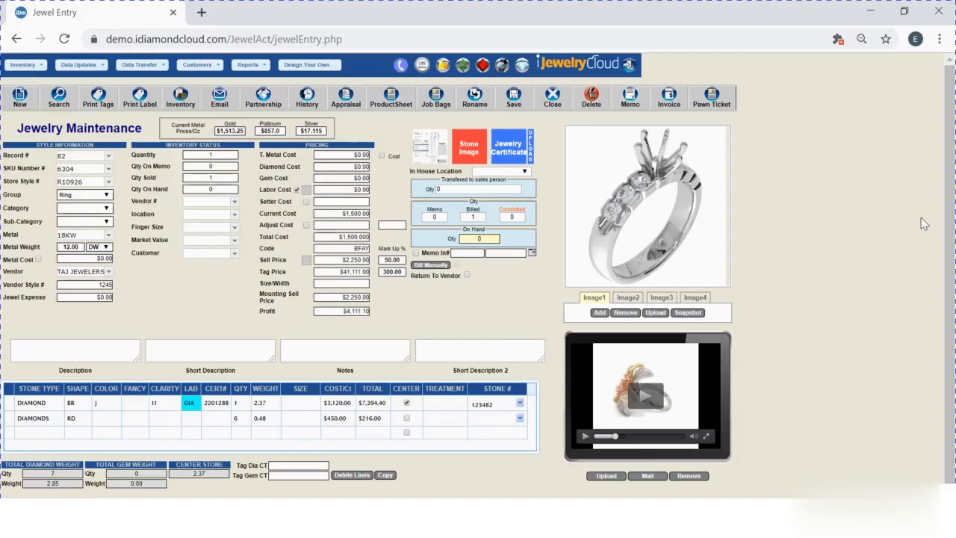